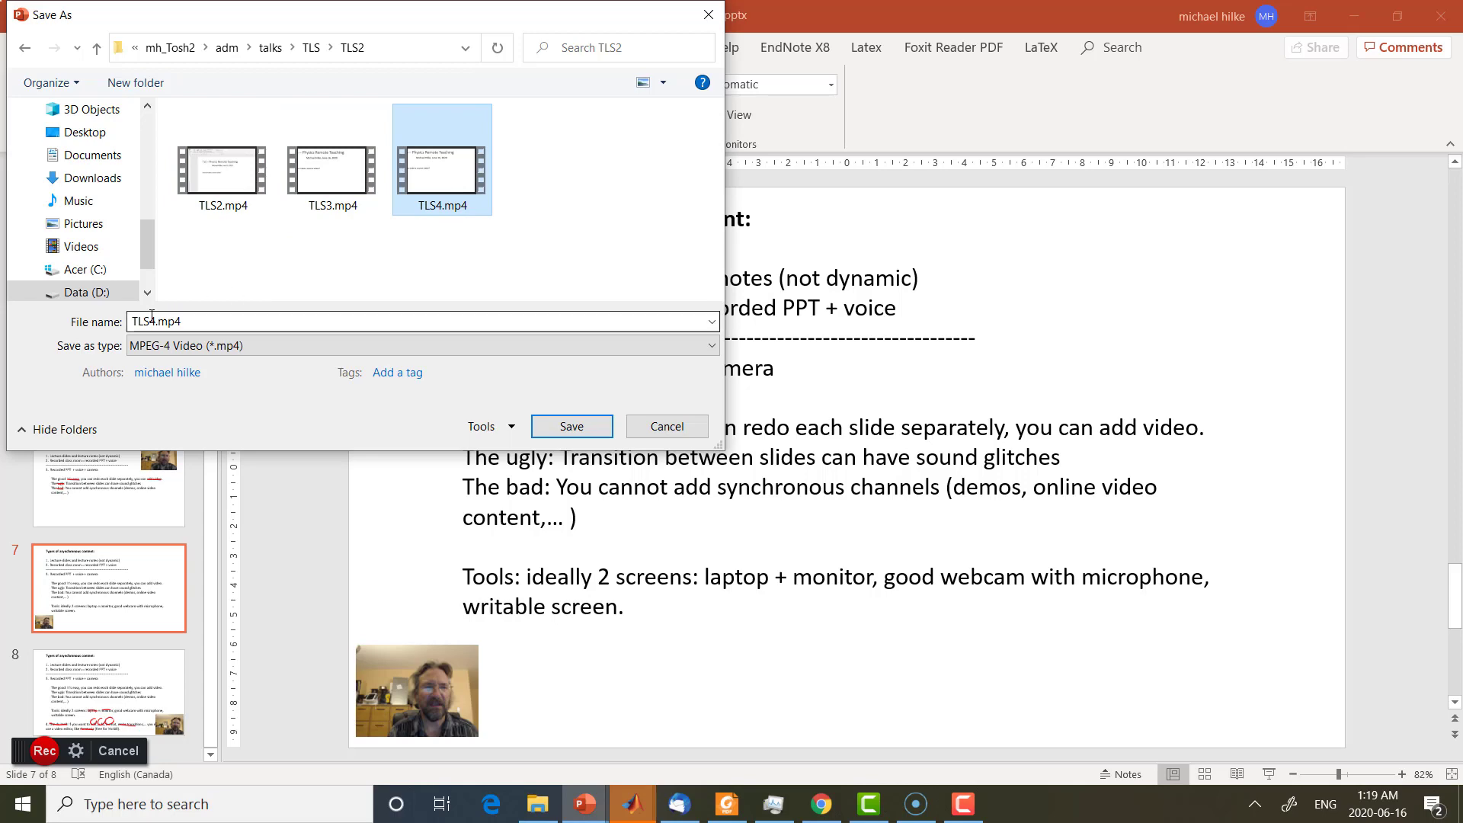
Name the exported presentation video TLS5.mp4 and save it in the TLS2 folder
left_click(154, 317)
left_click(155, 316)
key("BackSpace")
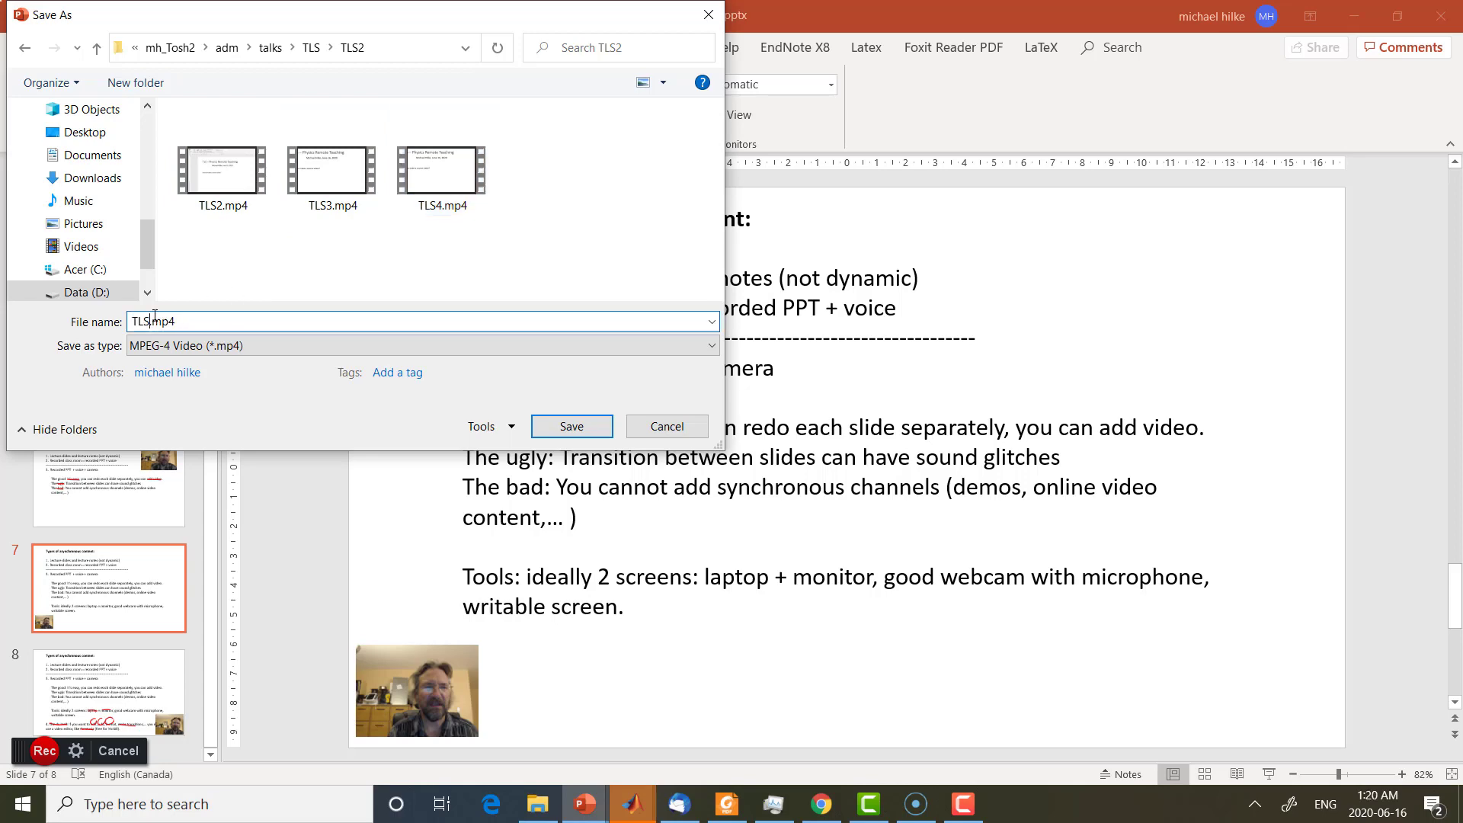
type("5")
key("Return")
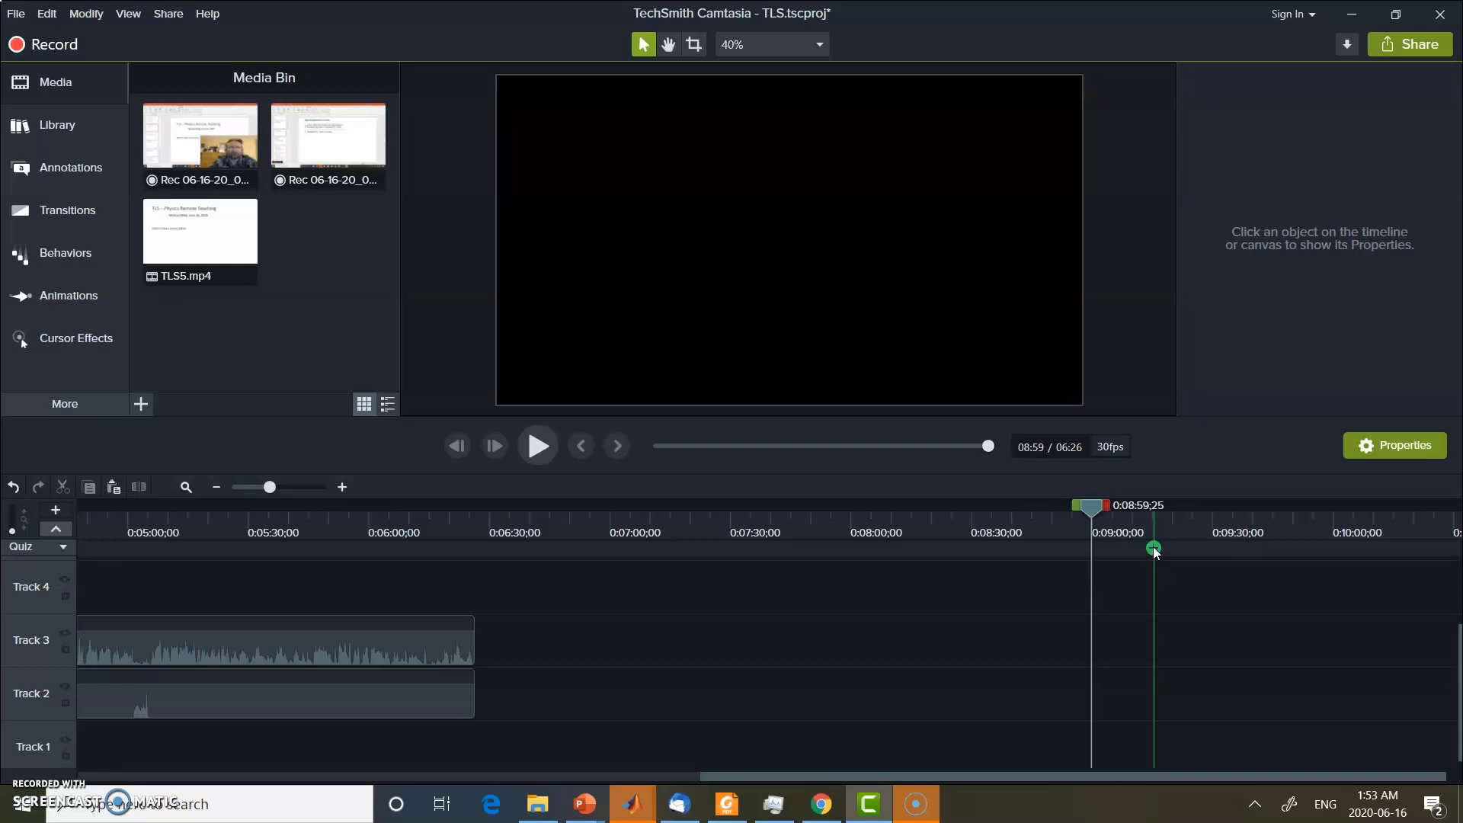
In Camtasia, insert TLS5.mp4 at the end of the existing clips, around 06:26, and place it on Track 3
left_click(1092, 515)
left_click_drag(1095, 506, 480, 538)
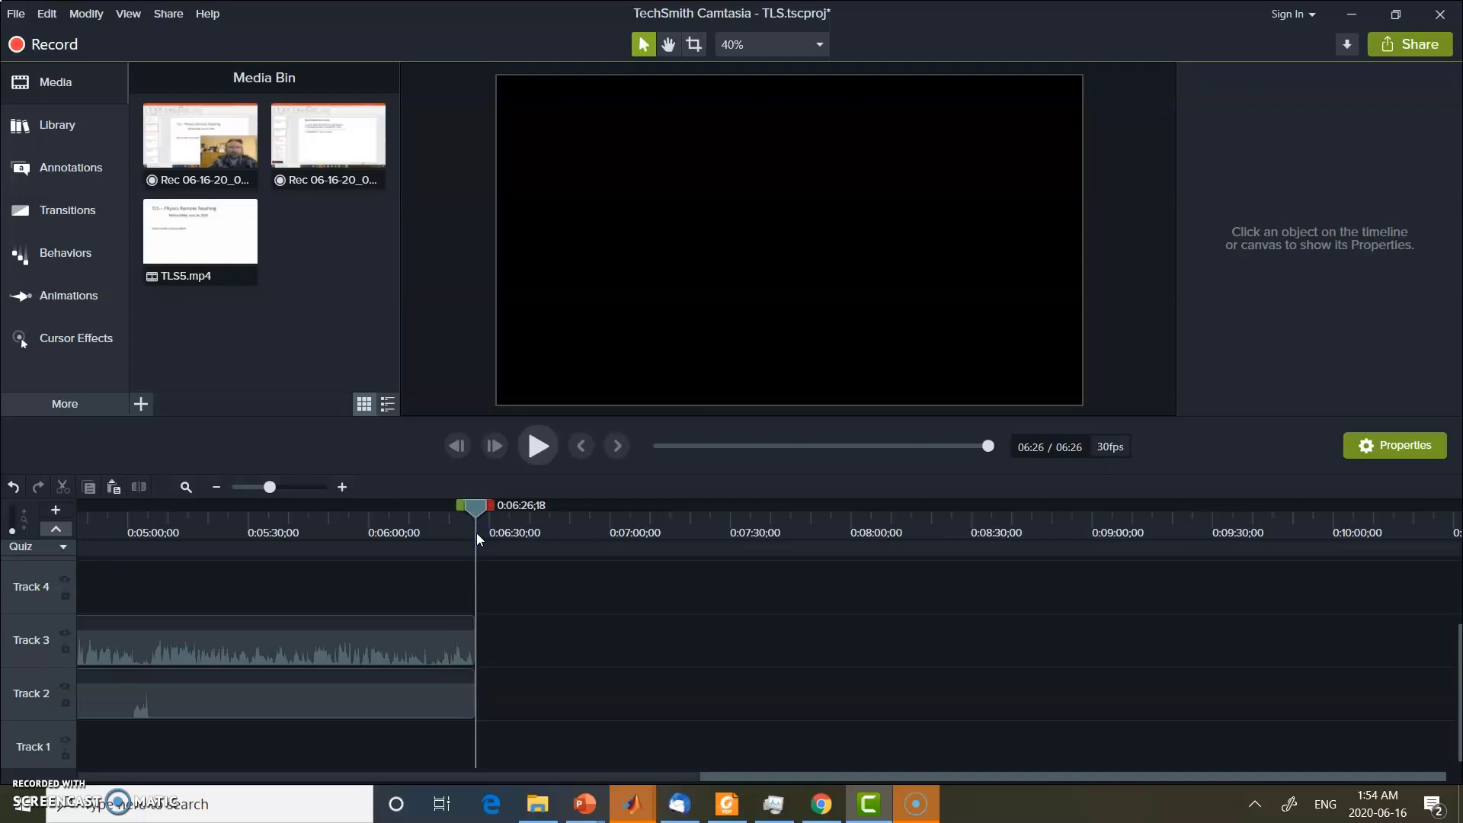
right_click(204, 249)
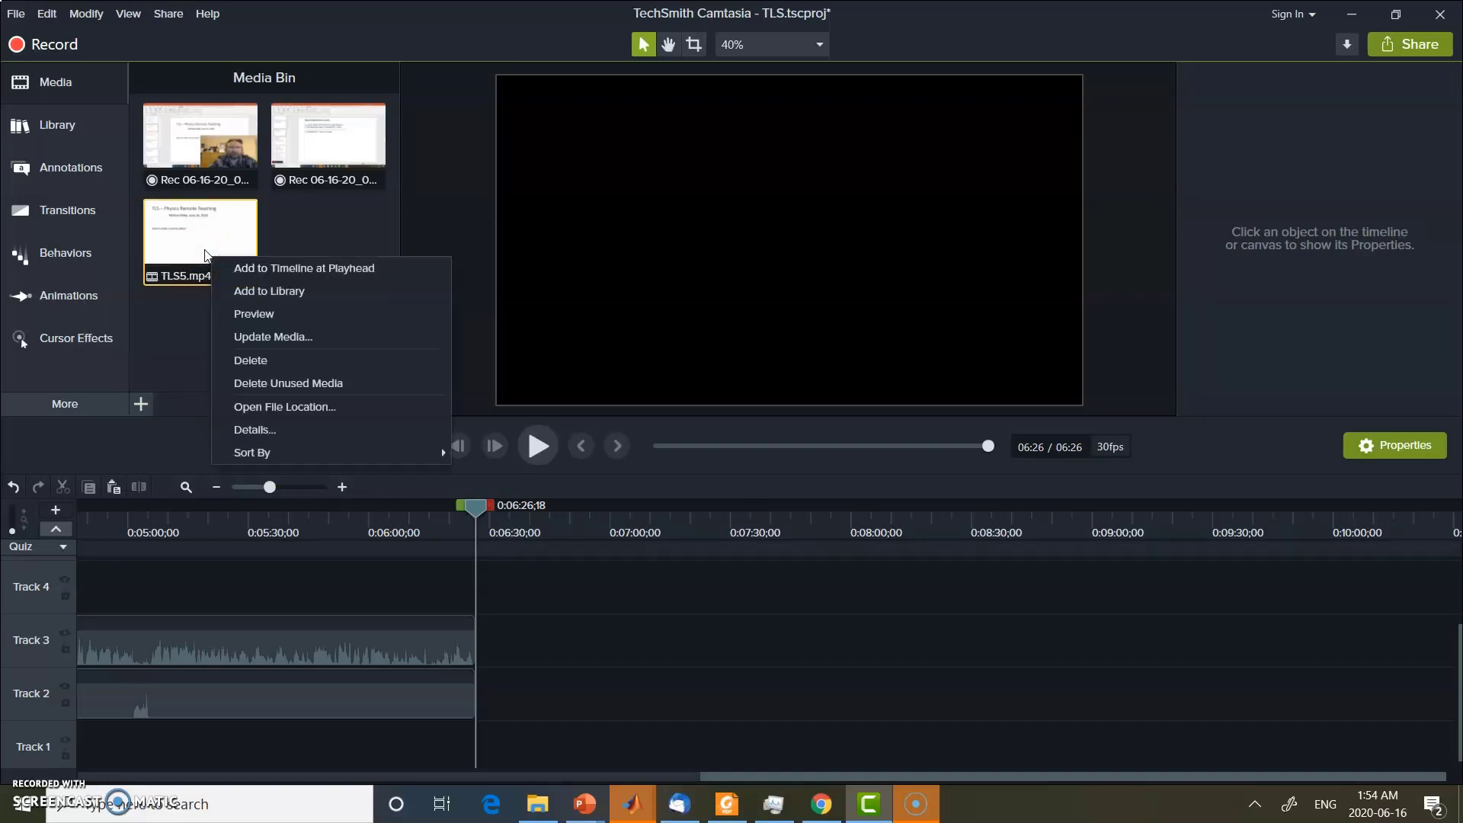
left_click(243, 268)
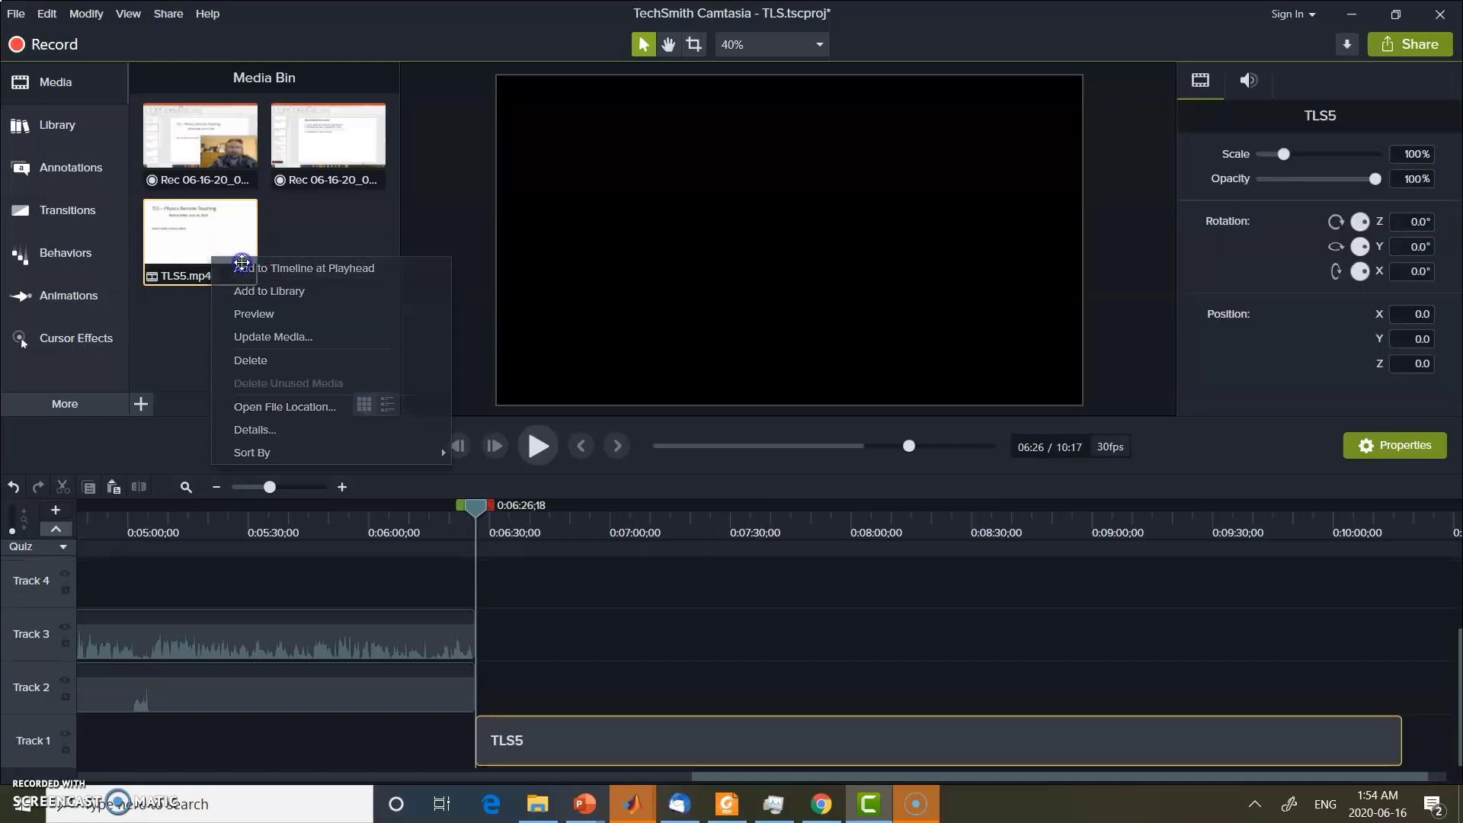
left_click_drag(639, 738, 630, 640)
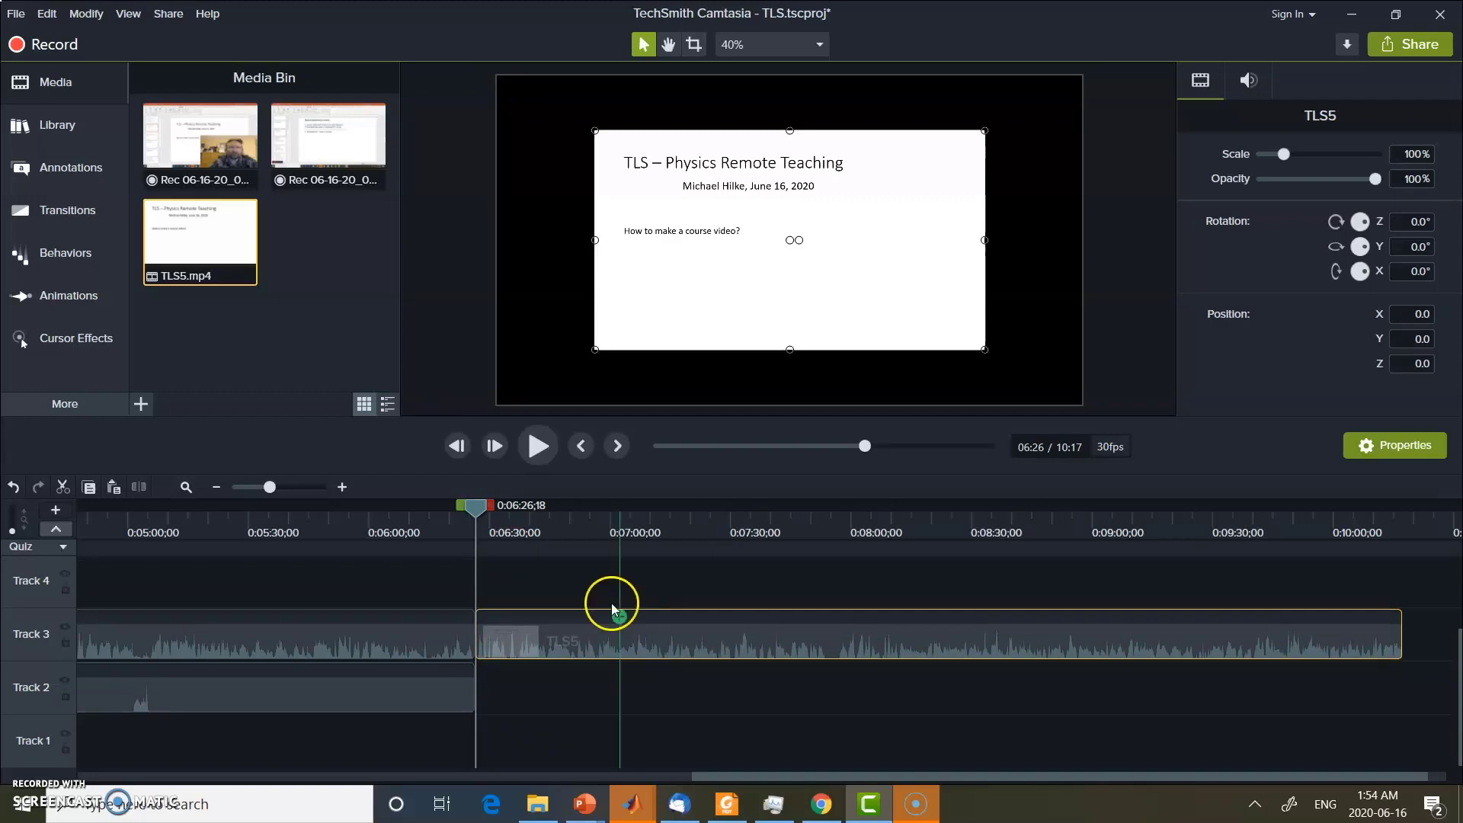
Play the beginning of the TLS5 clip, and return the playhead to the junction between the two clips
left_click(537, 448)
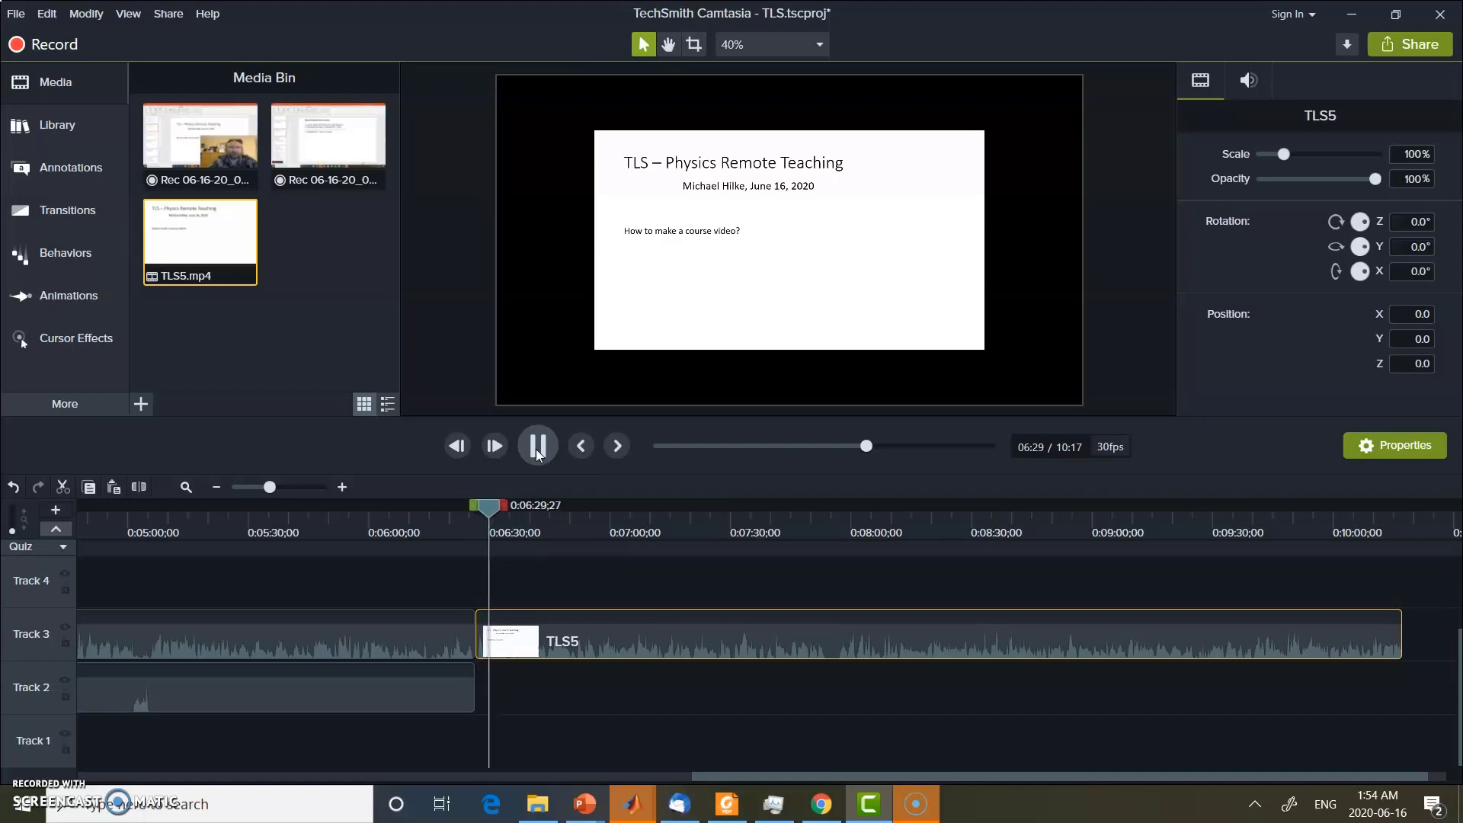
left_click(536, 449)
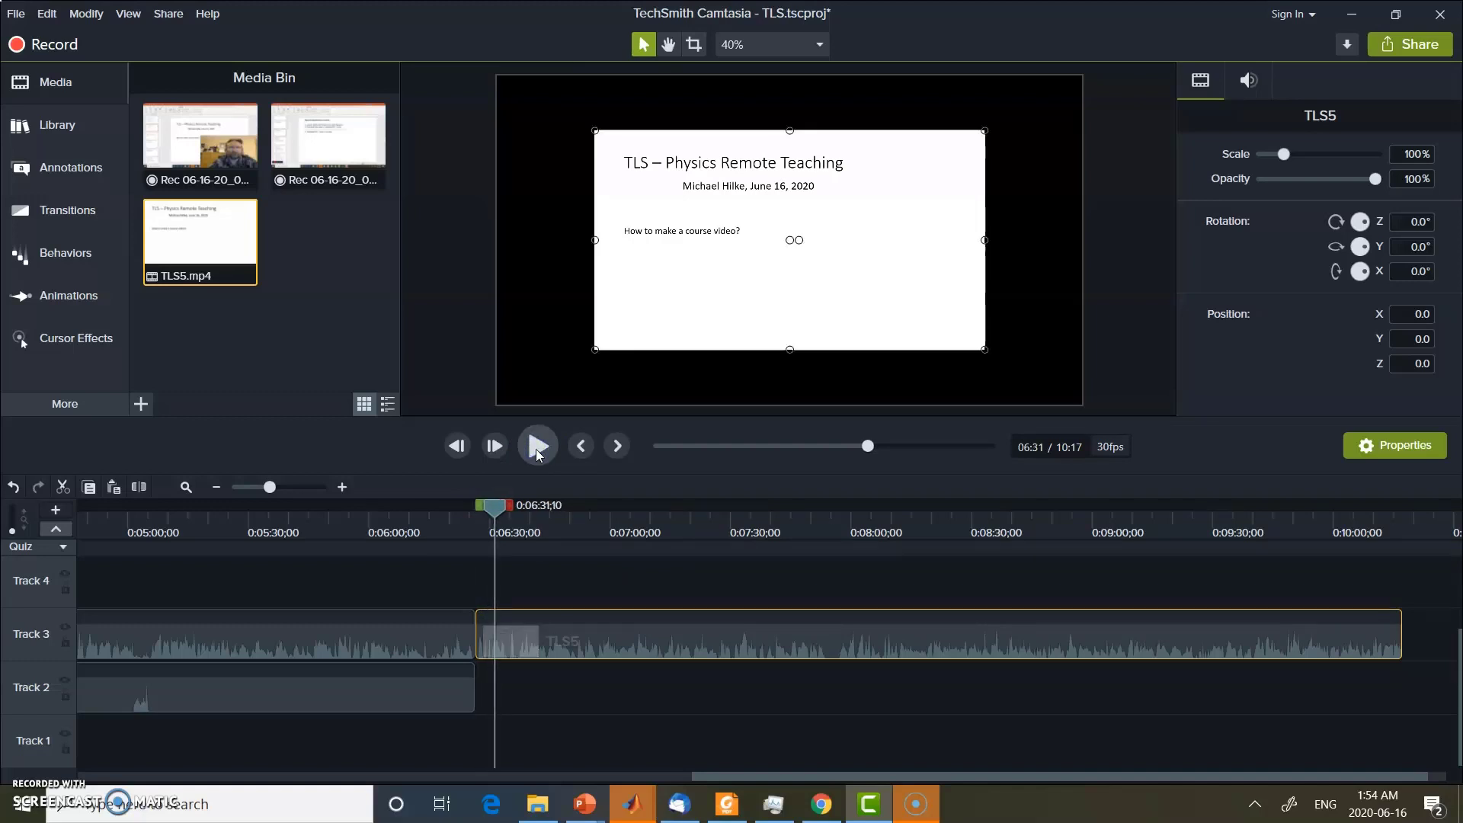
left_click(497, 506)
left_click_drag(499, 512, 479, 509)
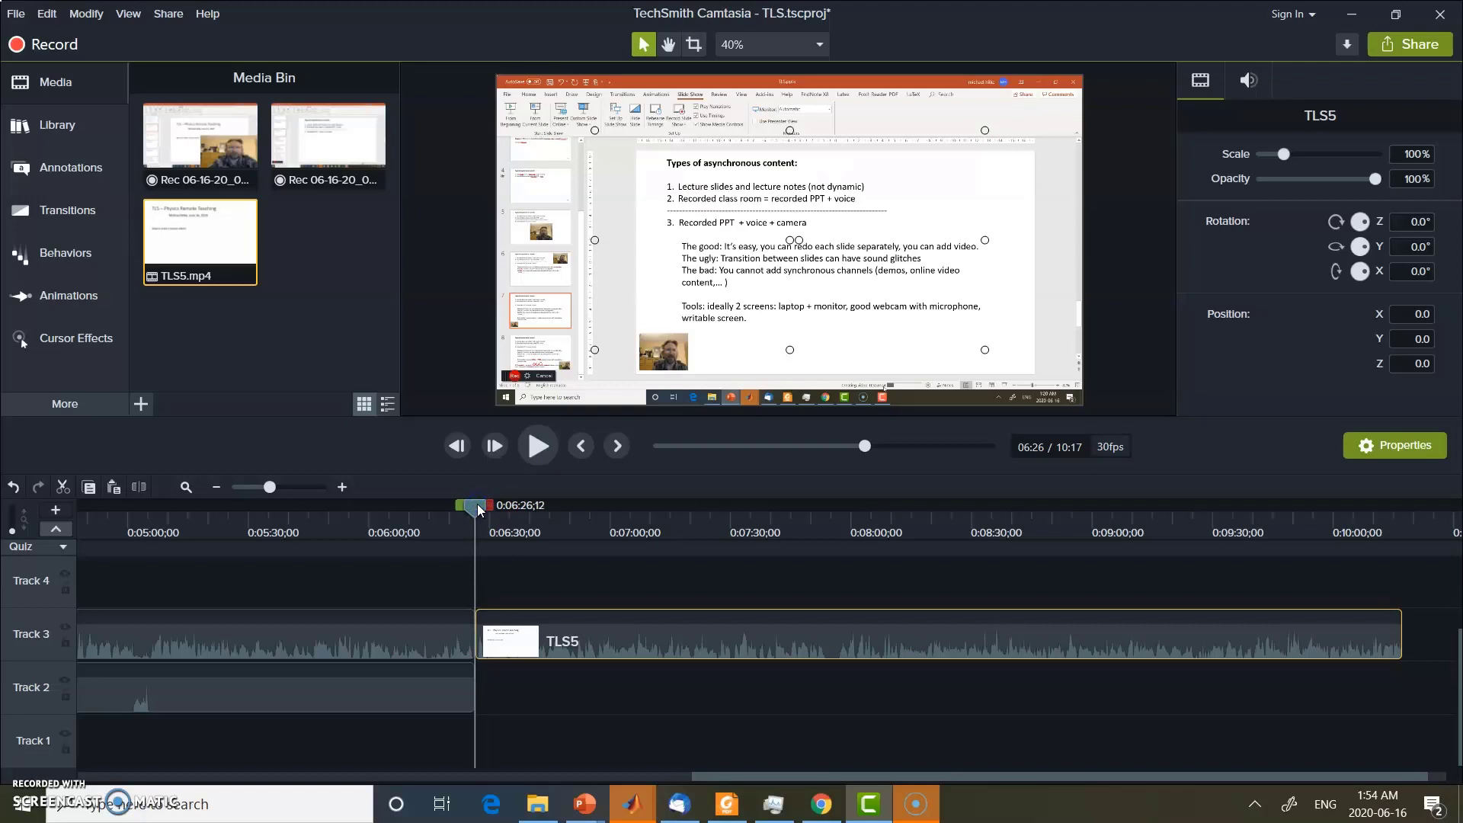
Add a Fade transition to the TLS5 clip, lengthen its opening fade to about 4 seconds, and preview it
left_click(66, 213)
right_click(179, 171)
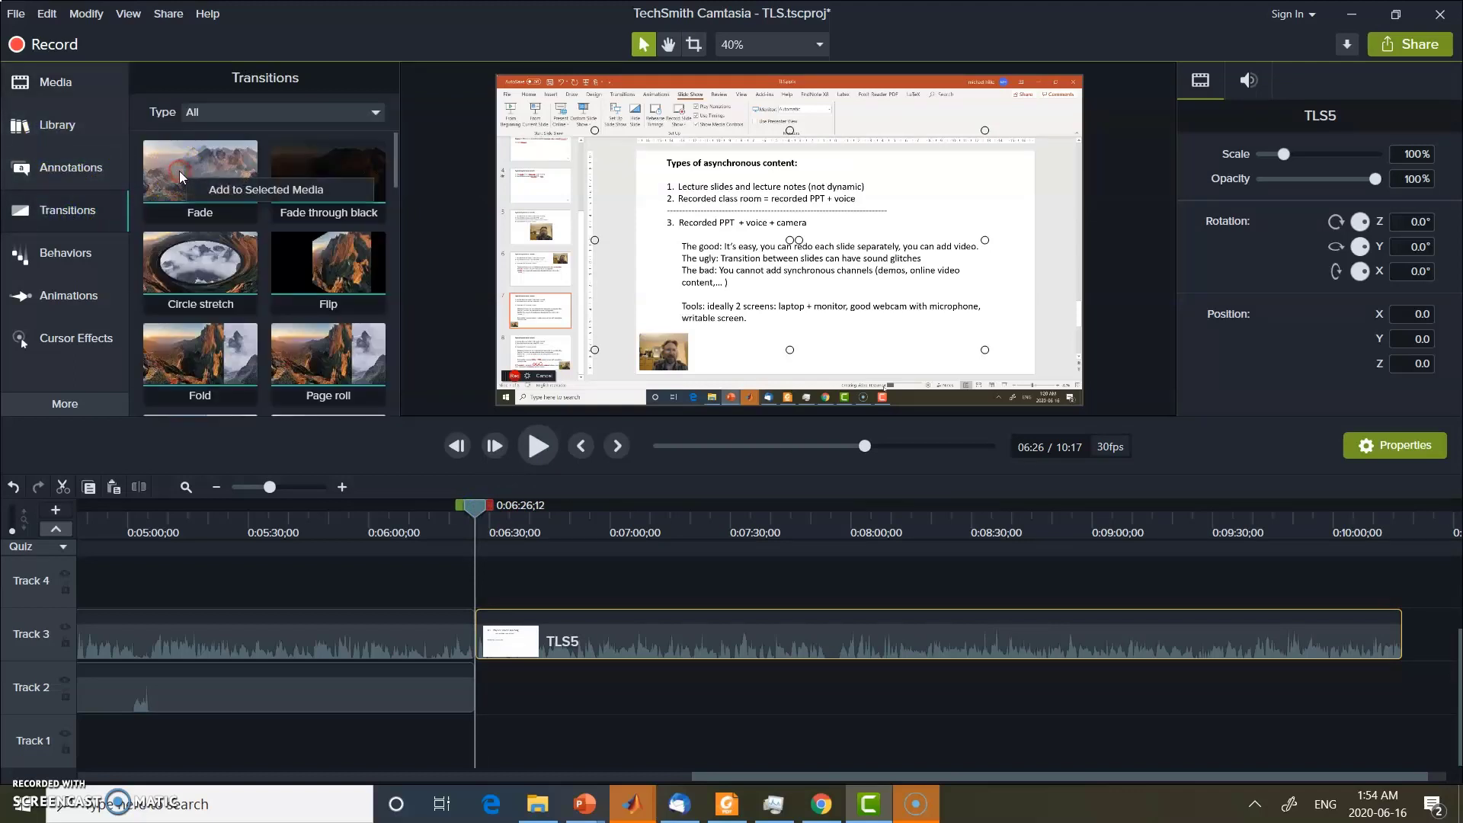
left_click(214, 187)
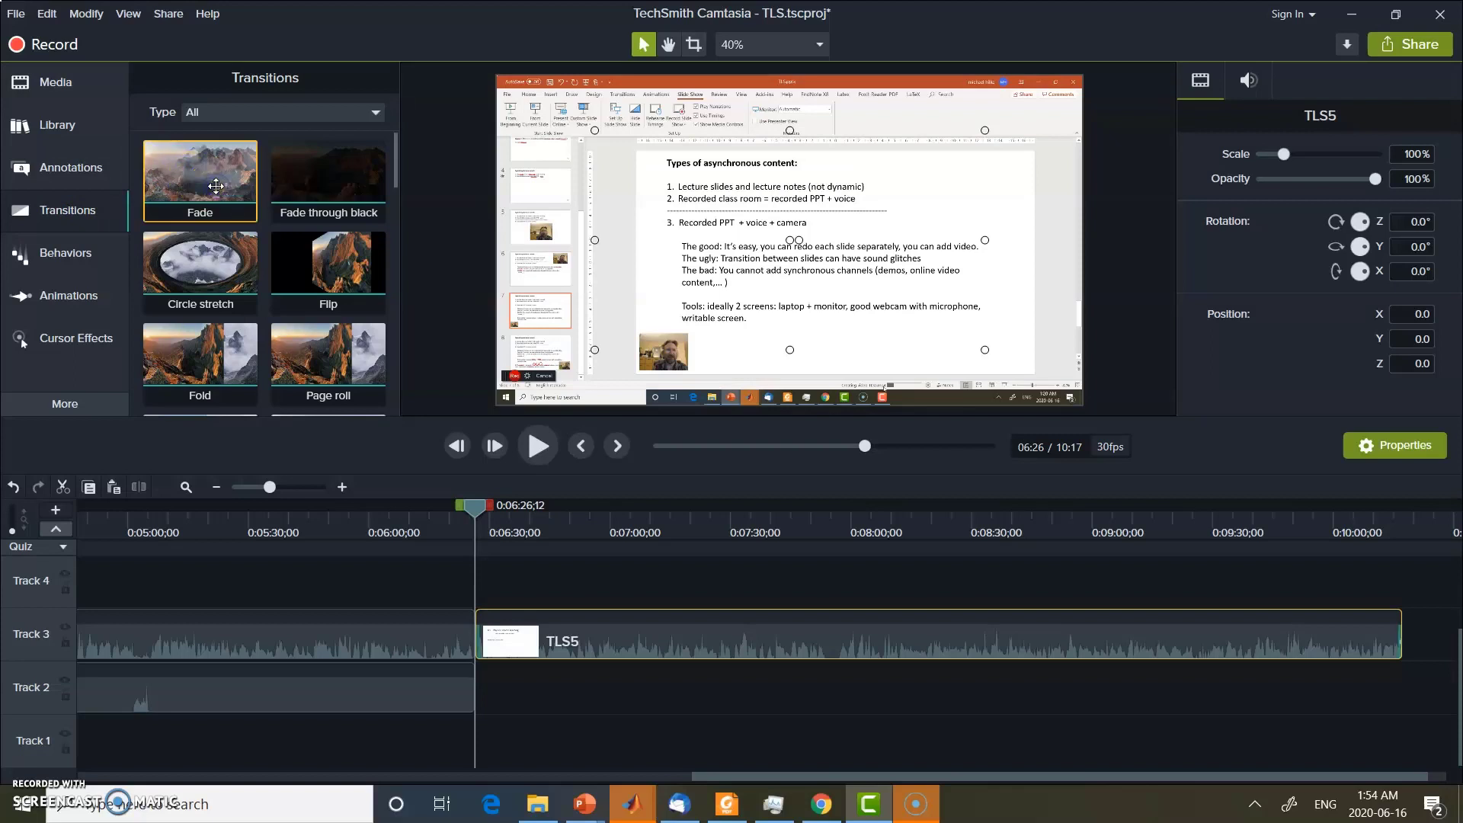
left_click(479, 635)
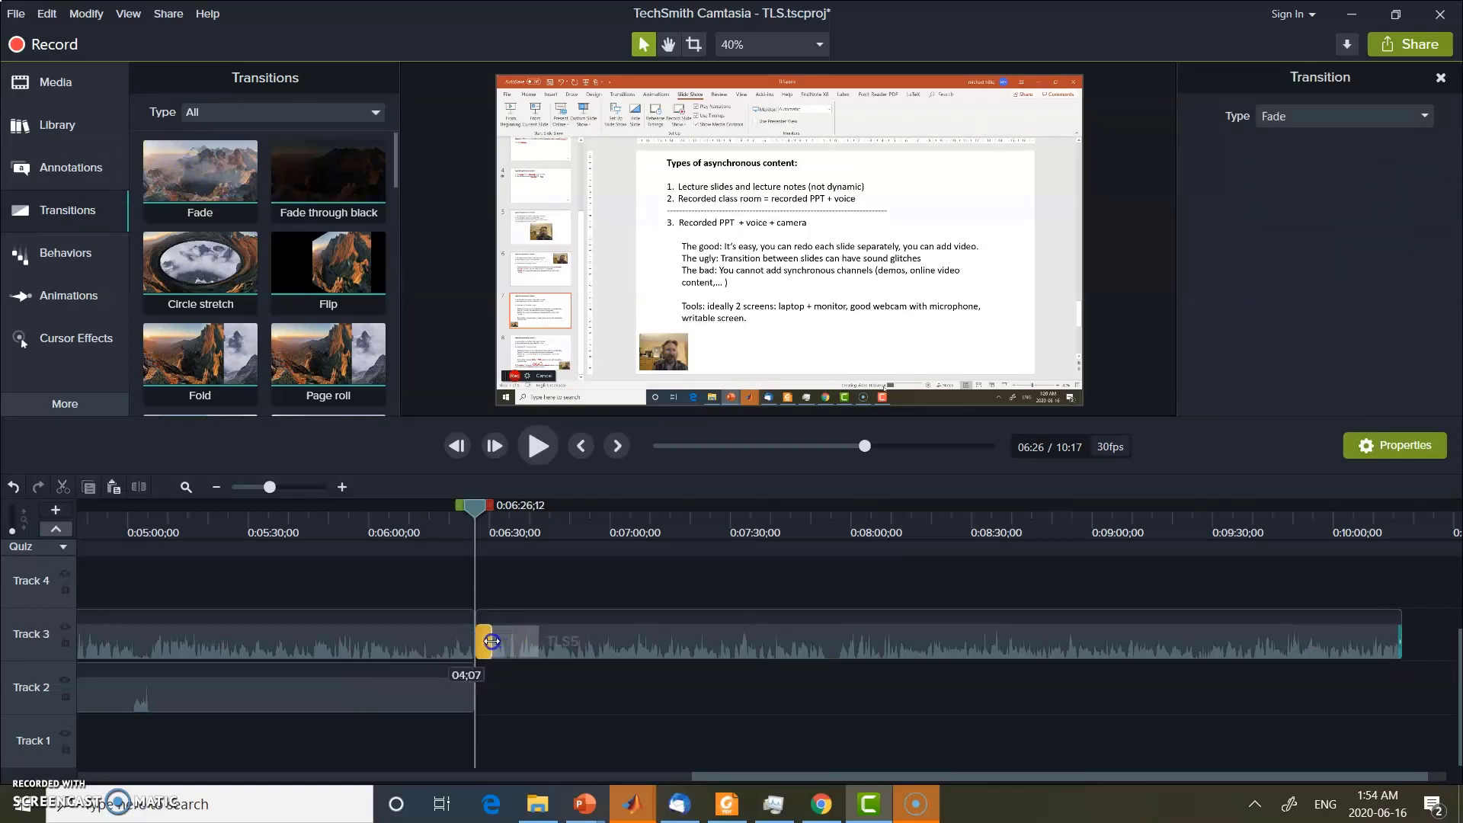
left_click(536, 446)
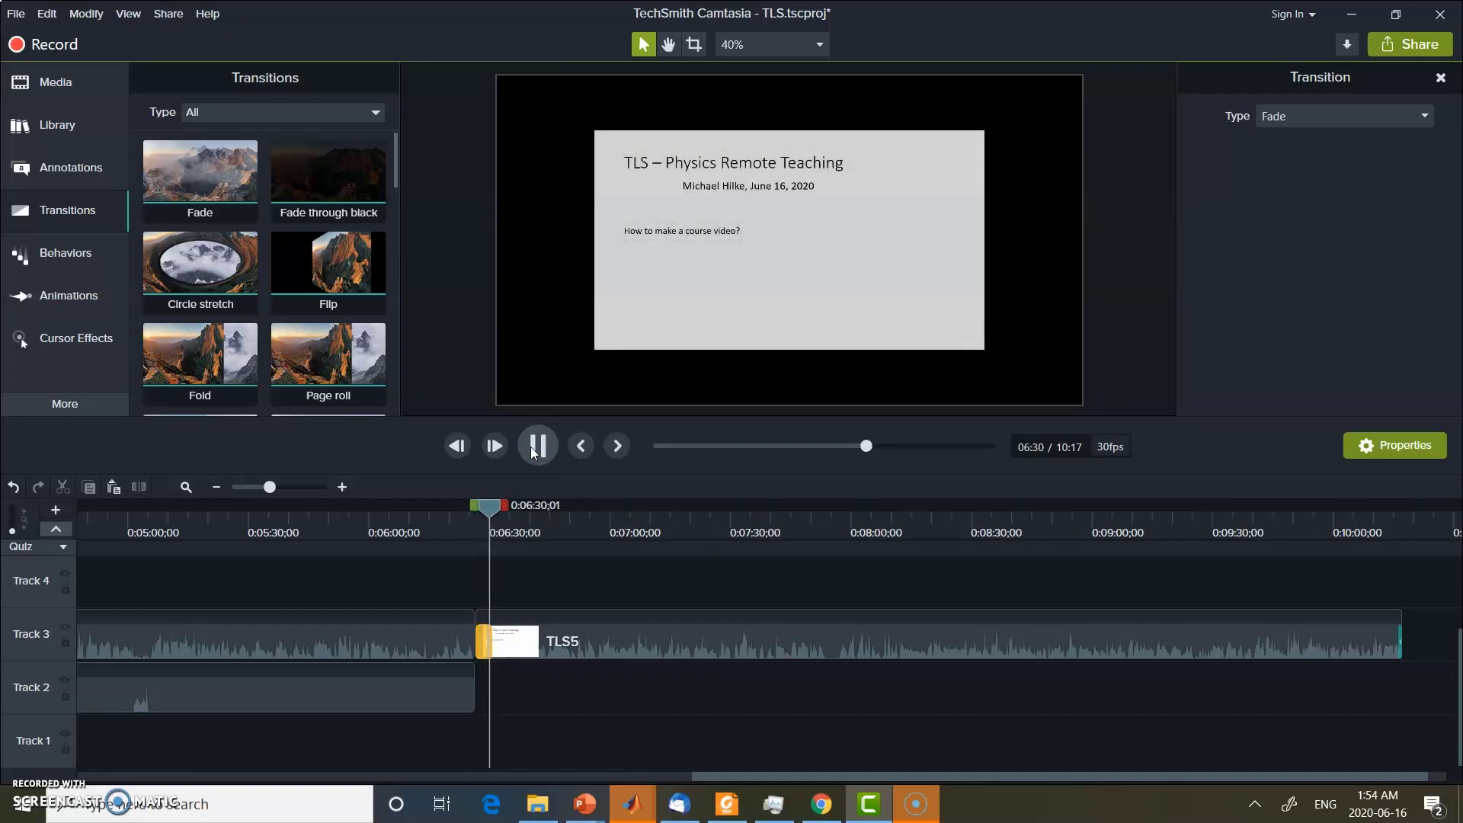
left_click(537, 447)
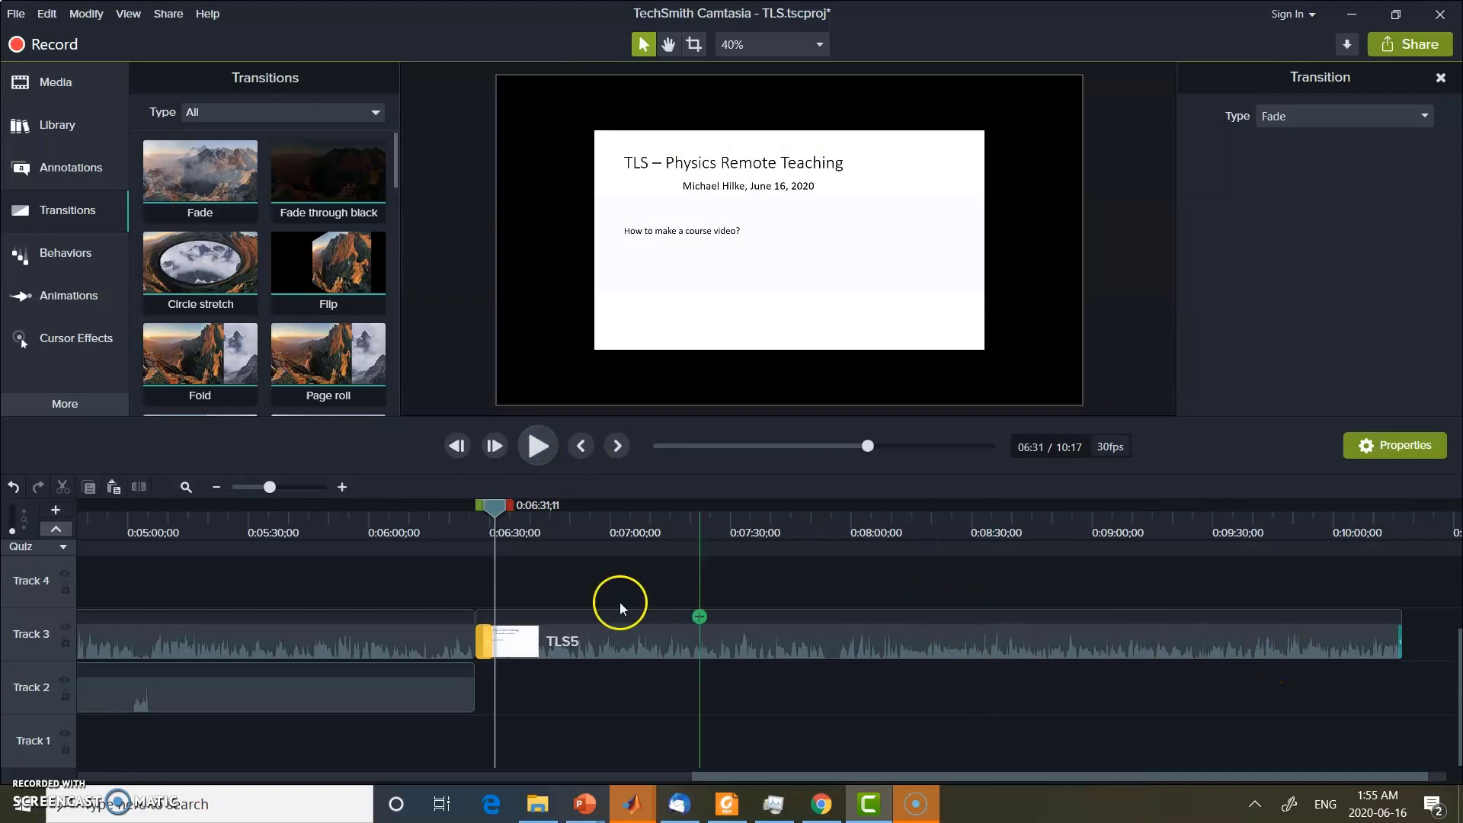
Move the playhead to about 08:49 in the TLS5 clip, play from there and stop at about 08:53
left_click_drag(497, 507, 1049, 598)
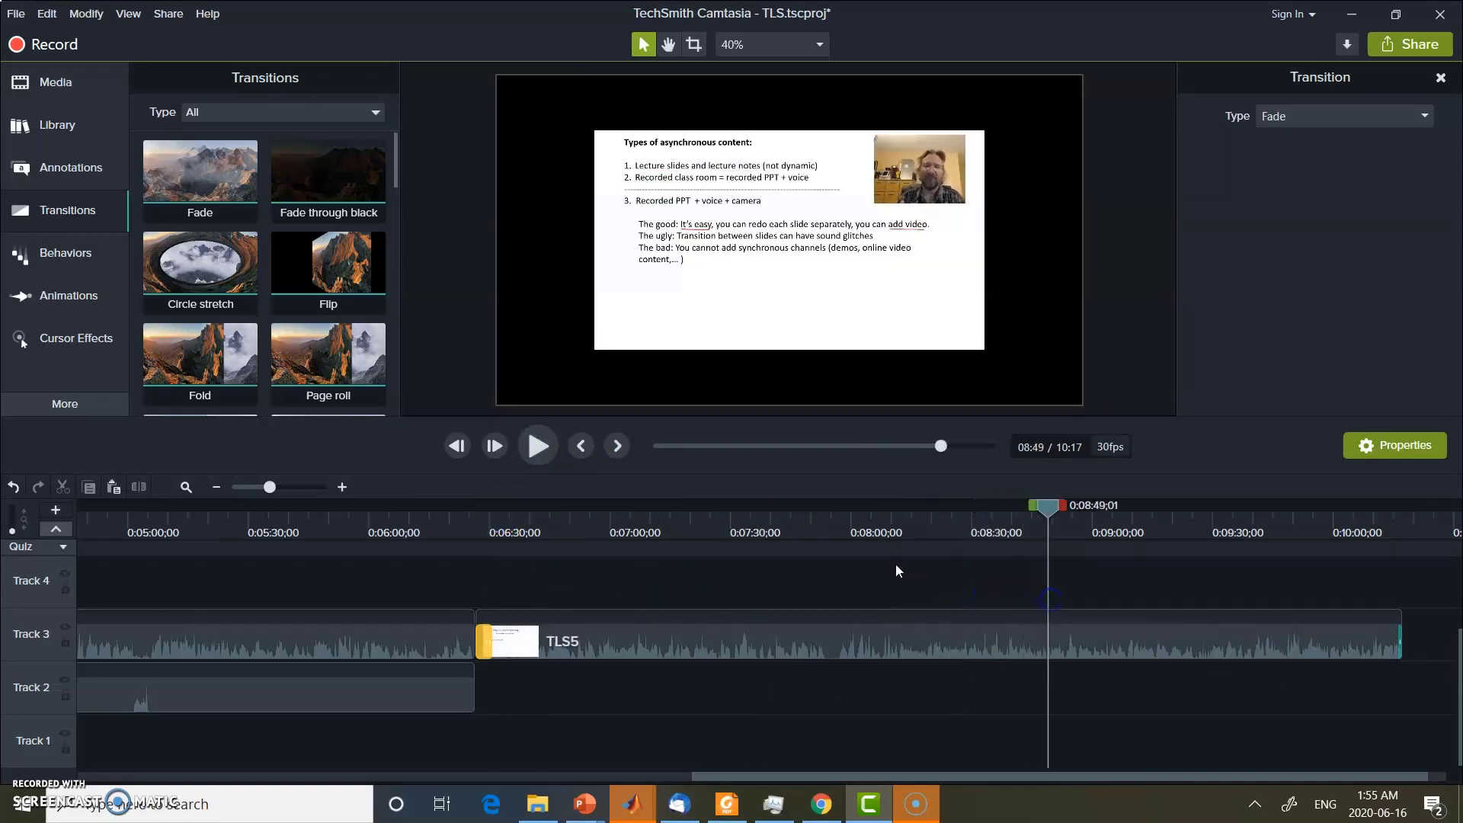
left_click(539, 444)
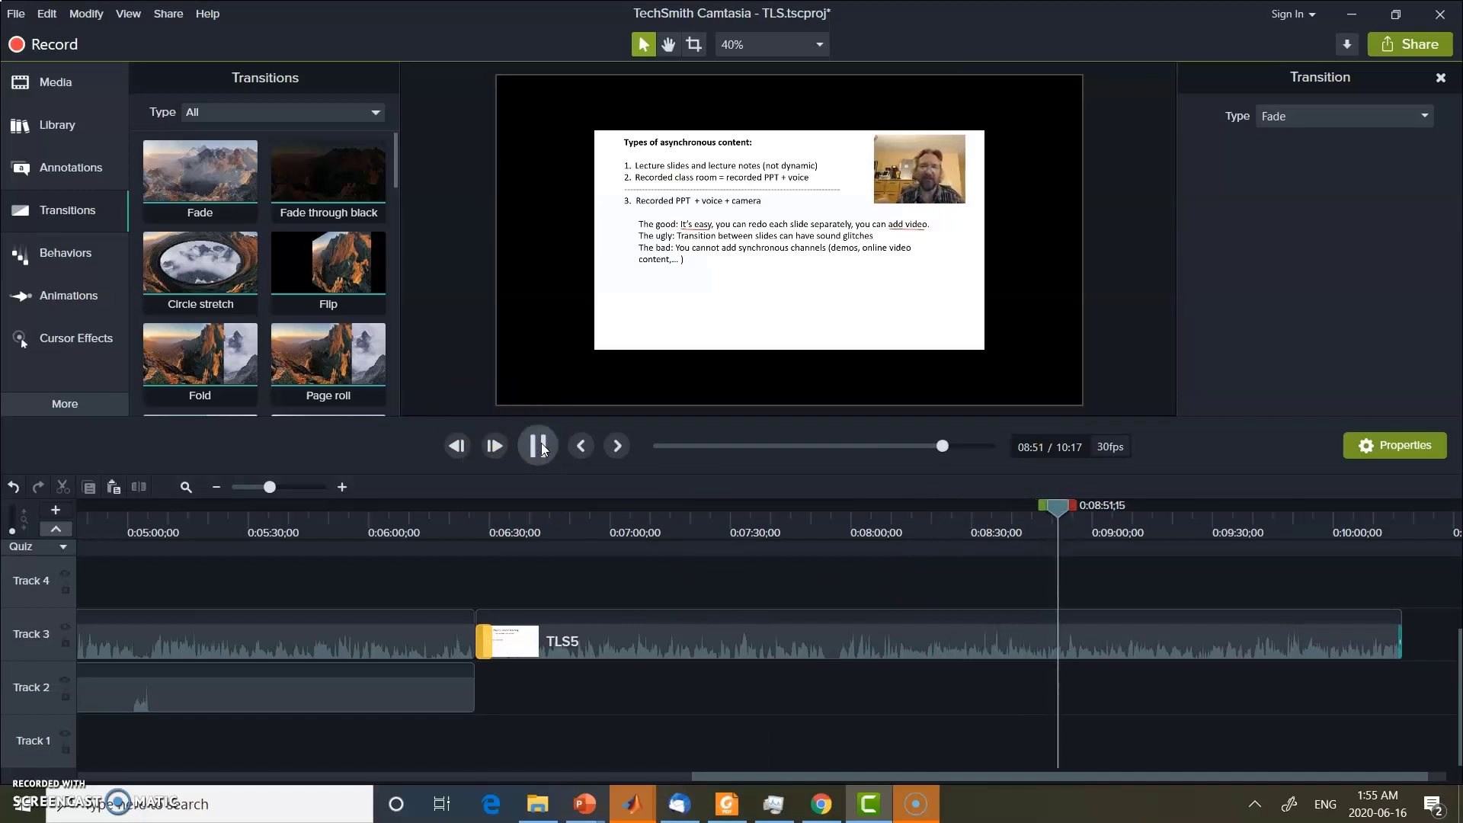
left_click(540, 446)
Separate the TLS5 clip's audio from its video and slightly lower the volume line of the separated audio
left_click(995, 653)
right_click(993, 650)
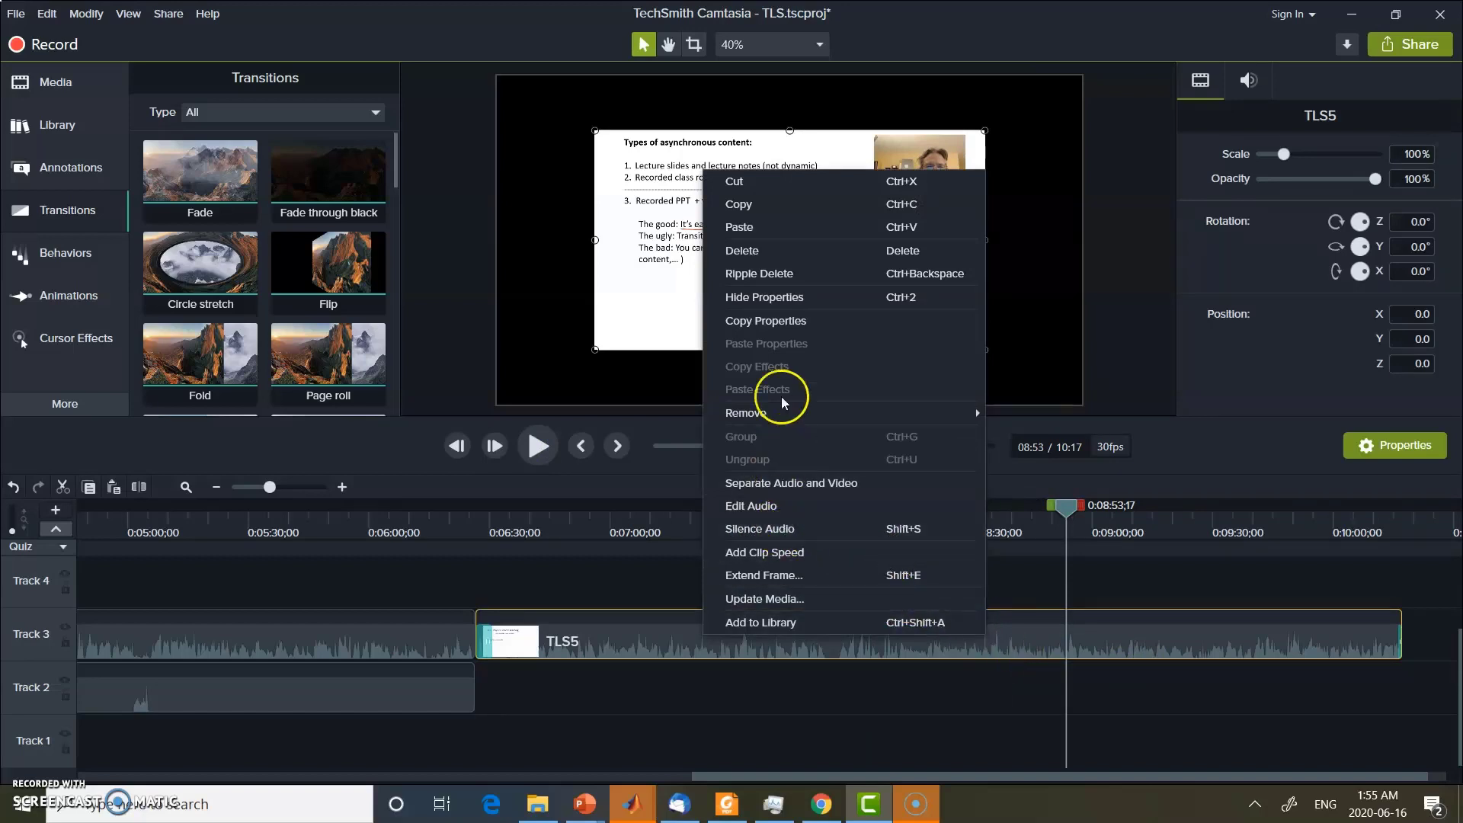
mouse_move(794, 418)
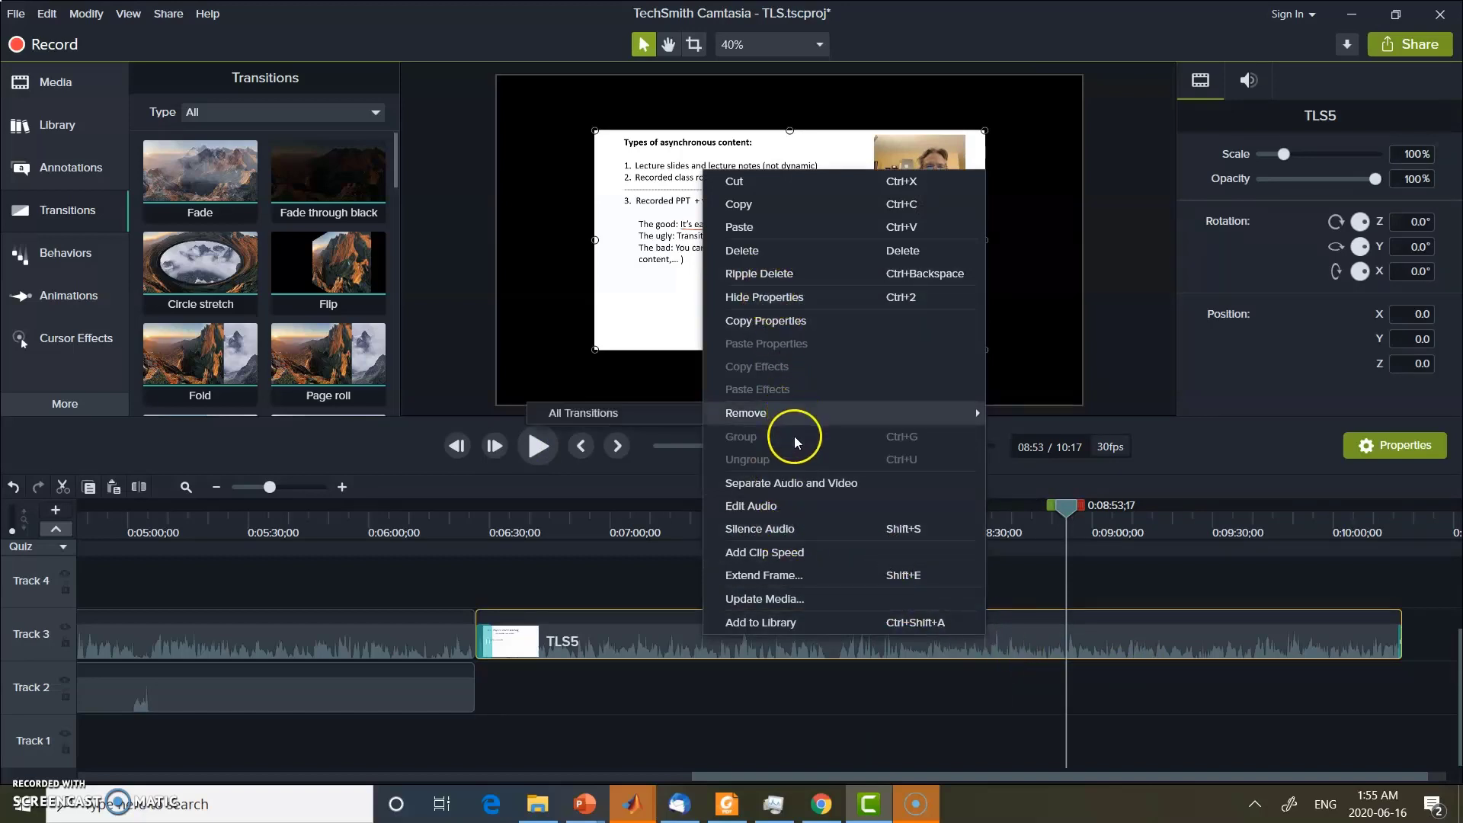
left_click(795, 483)
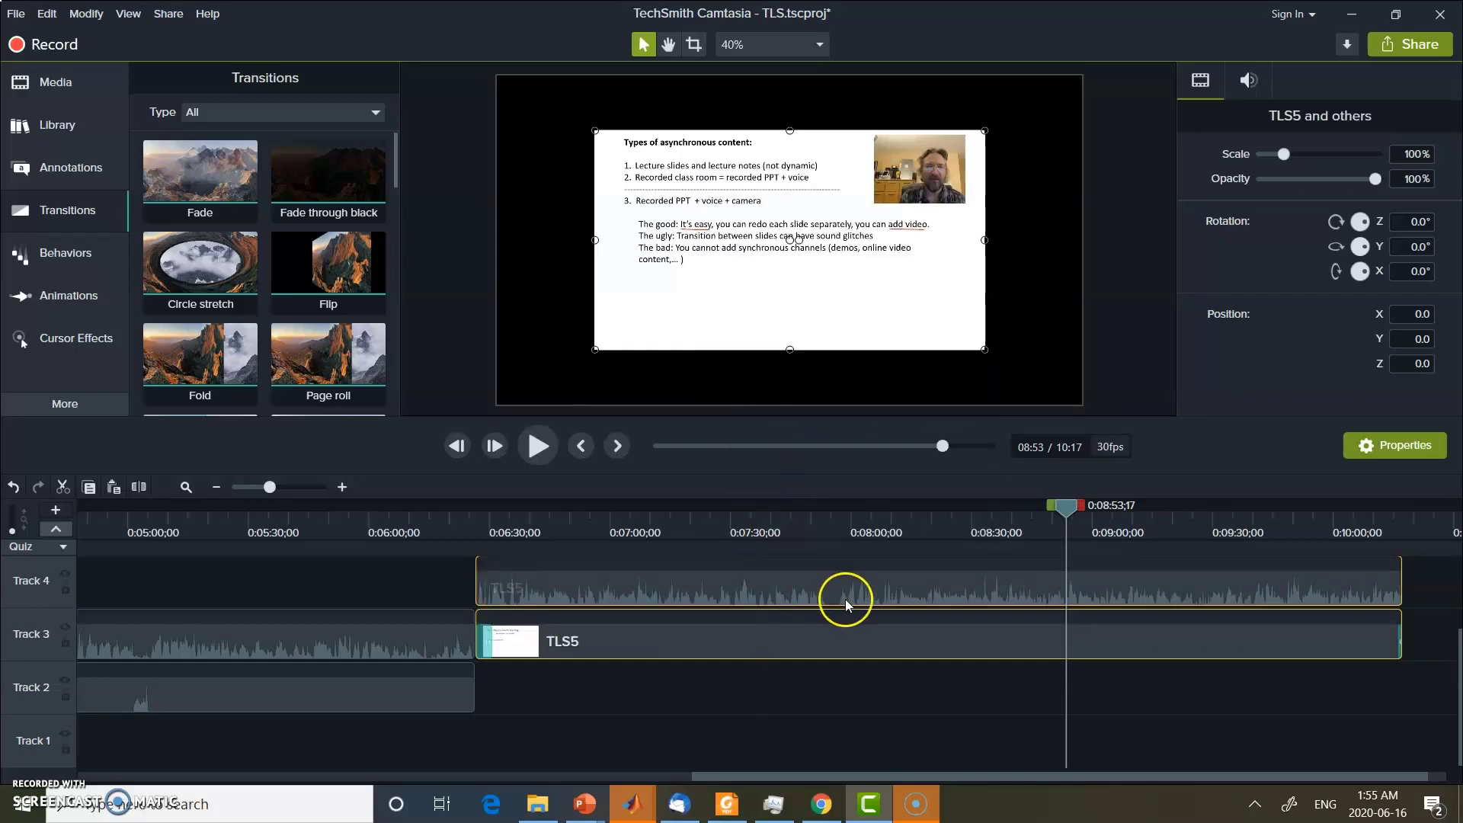
left_click(869, 591)
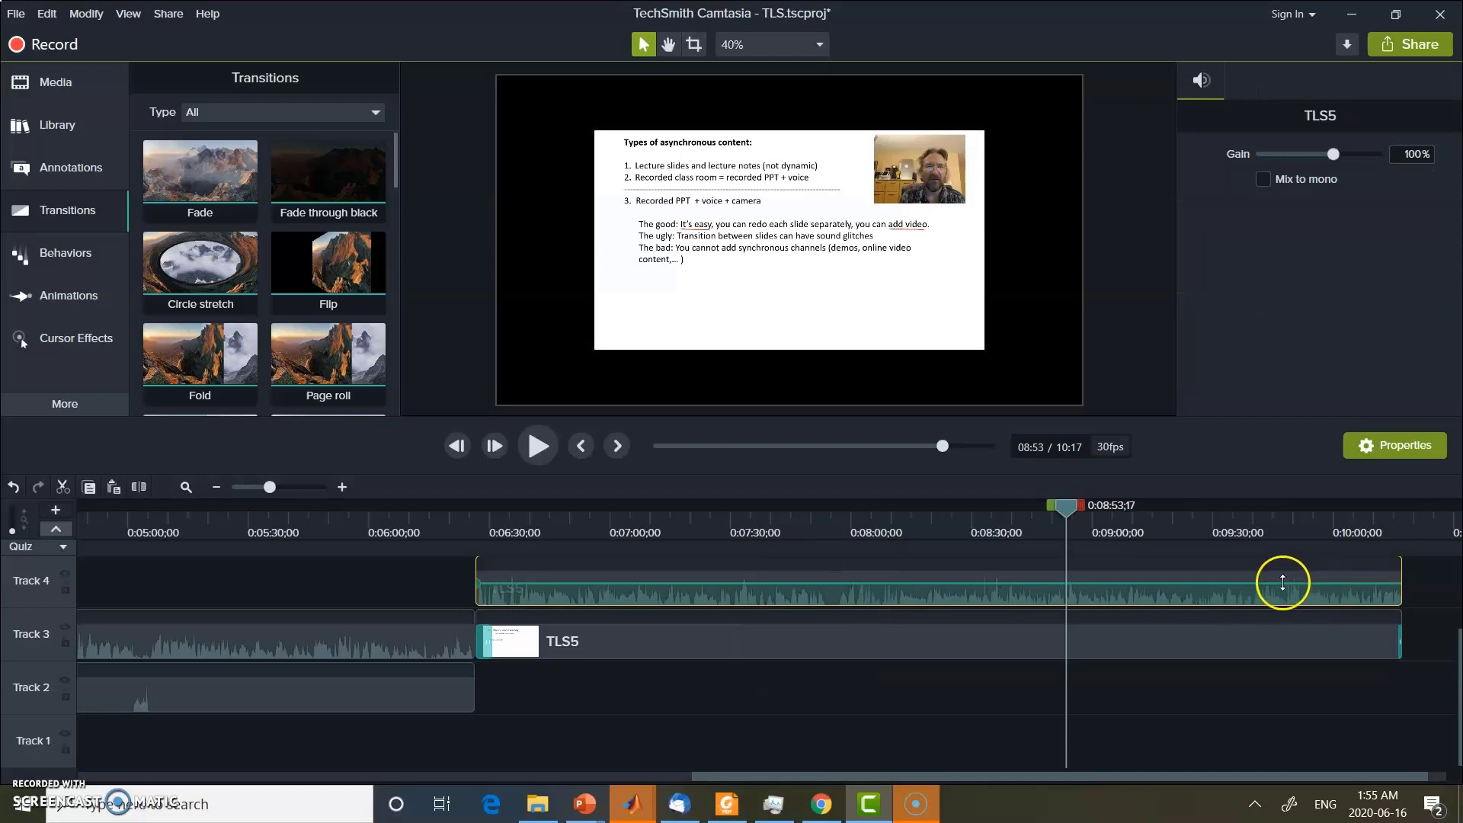
left_click_drag(1284, 583, 1279, 587)
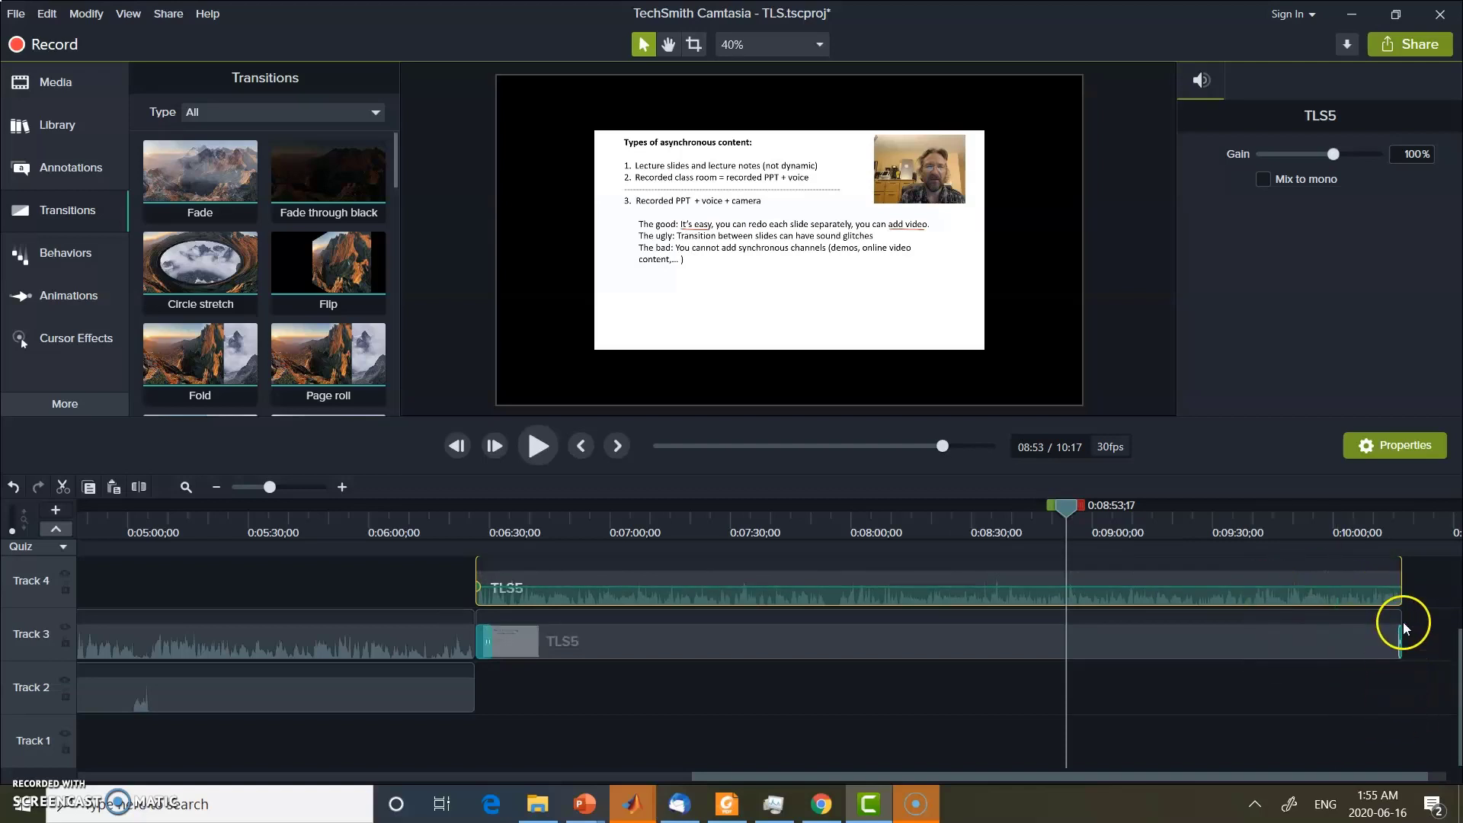
Split all tracks at the playhead at 08:53 and delete the TLS5 audio and video segments after the cut
right_click(1068, 509)
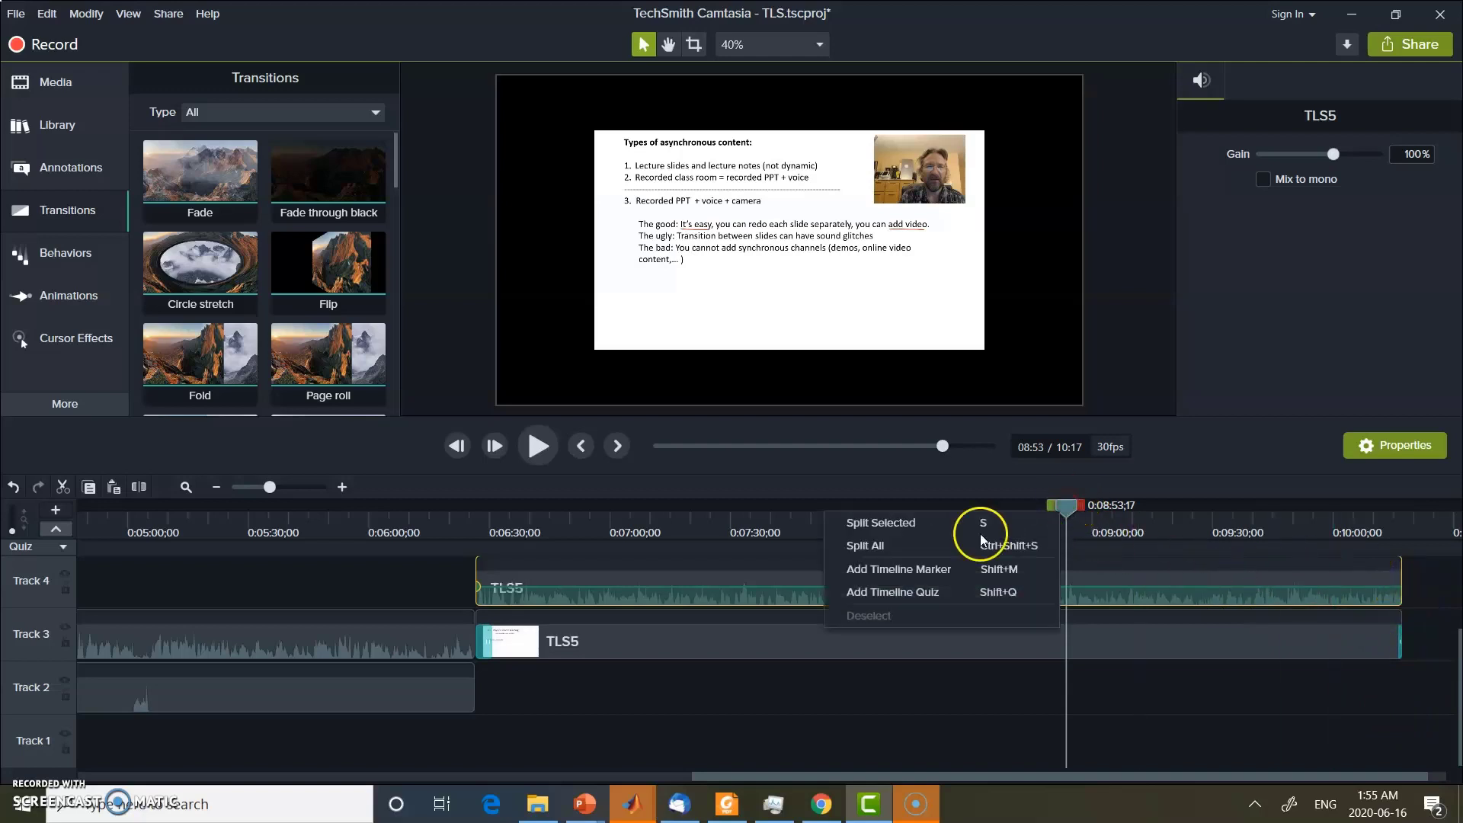
left_click(921, 546)
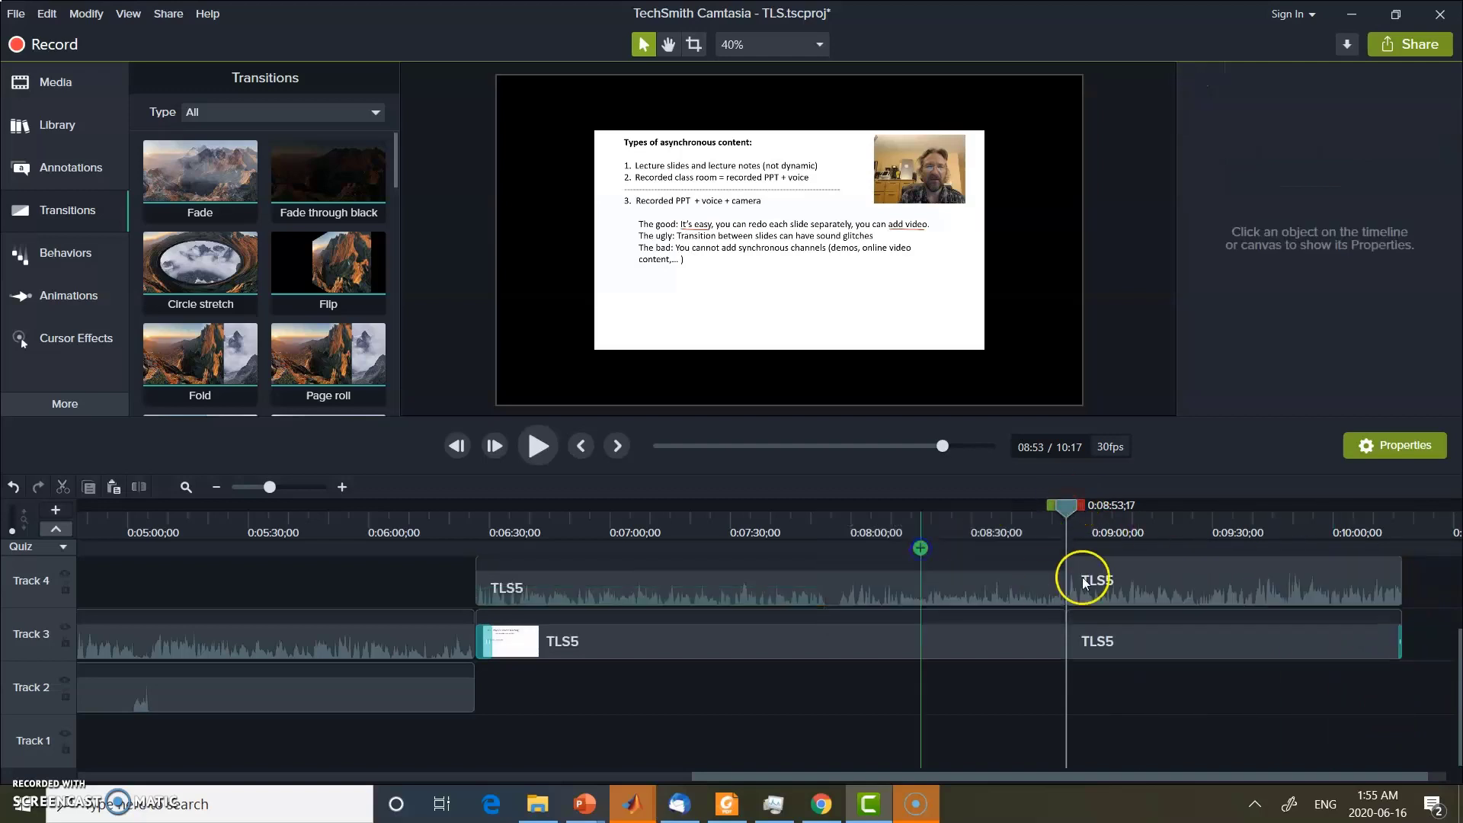
left_click(1158, 582)
right_click(1160, 584)
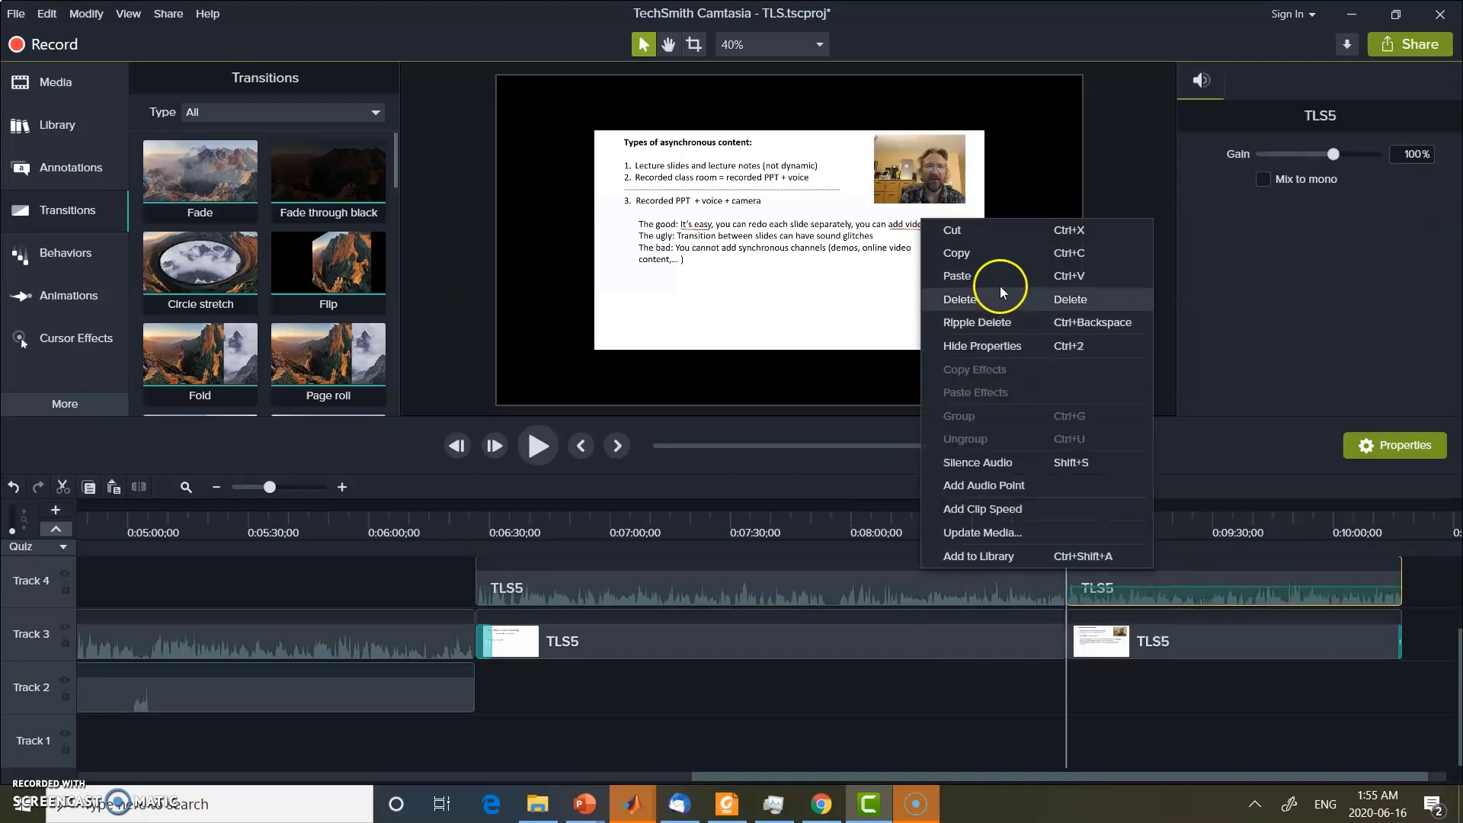
left_click(984, 300)
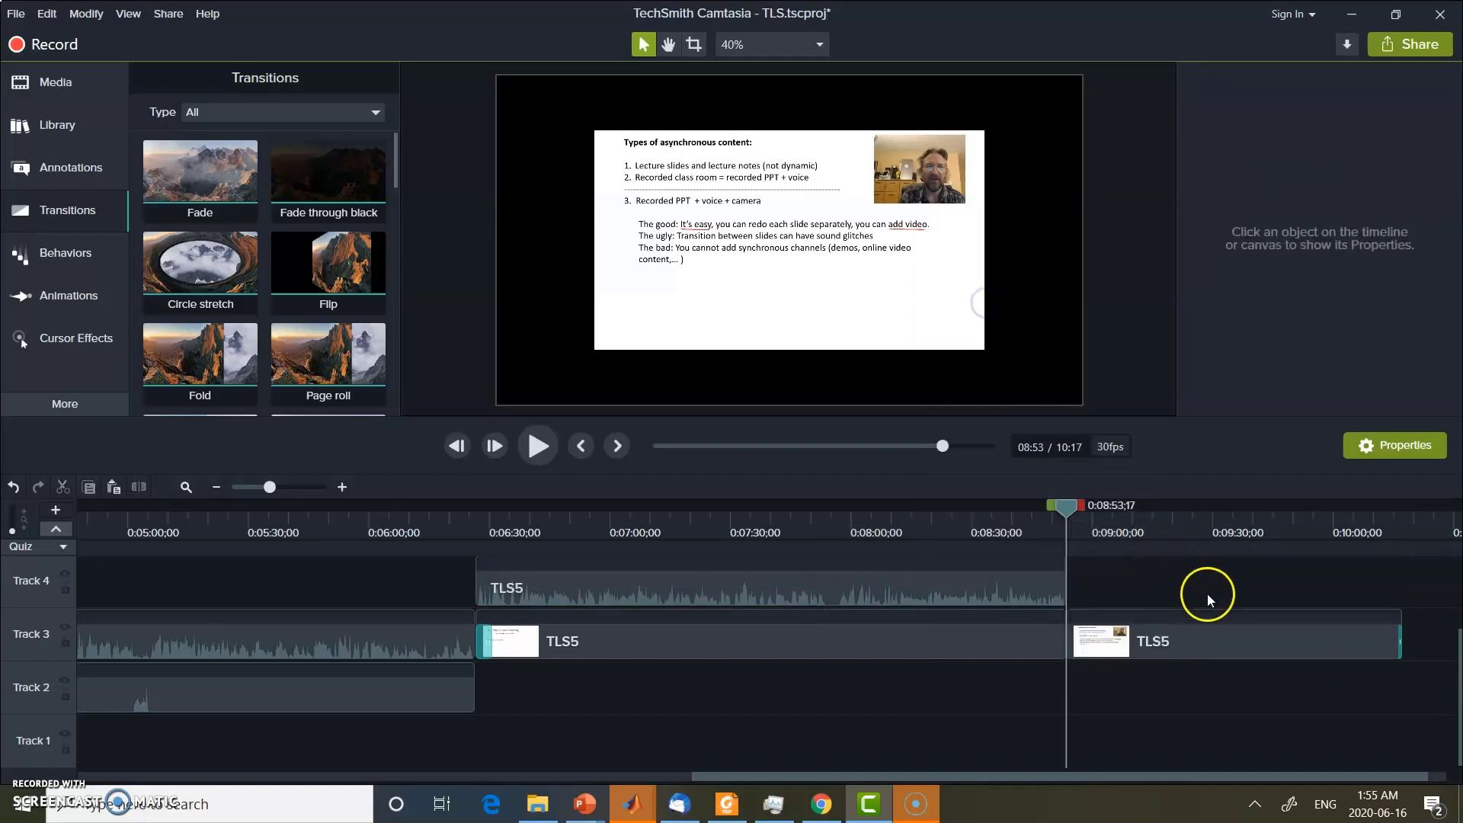
left_click(1227, 638)
right_click(1227, 640)
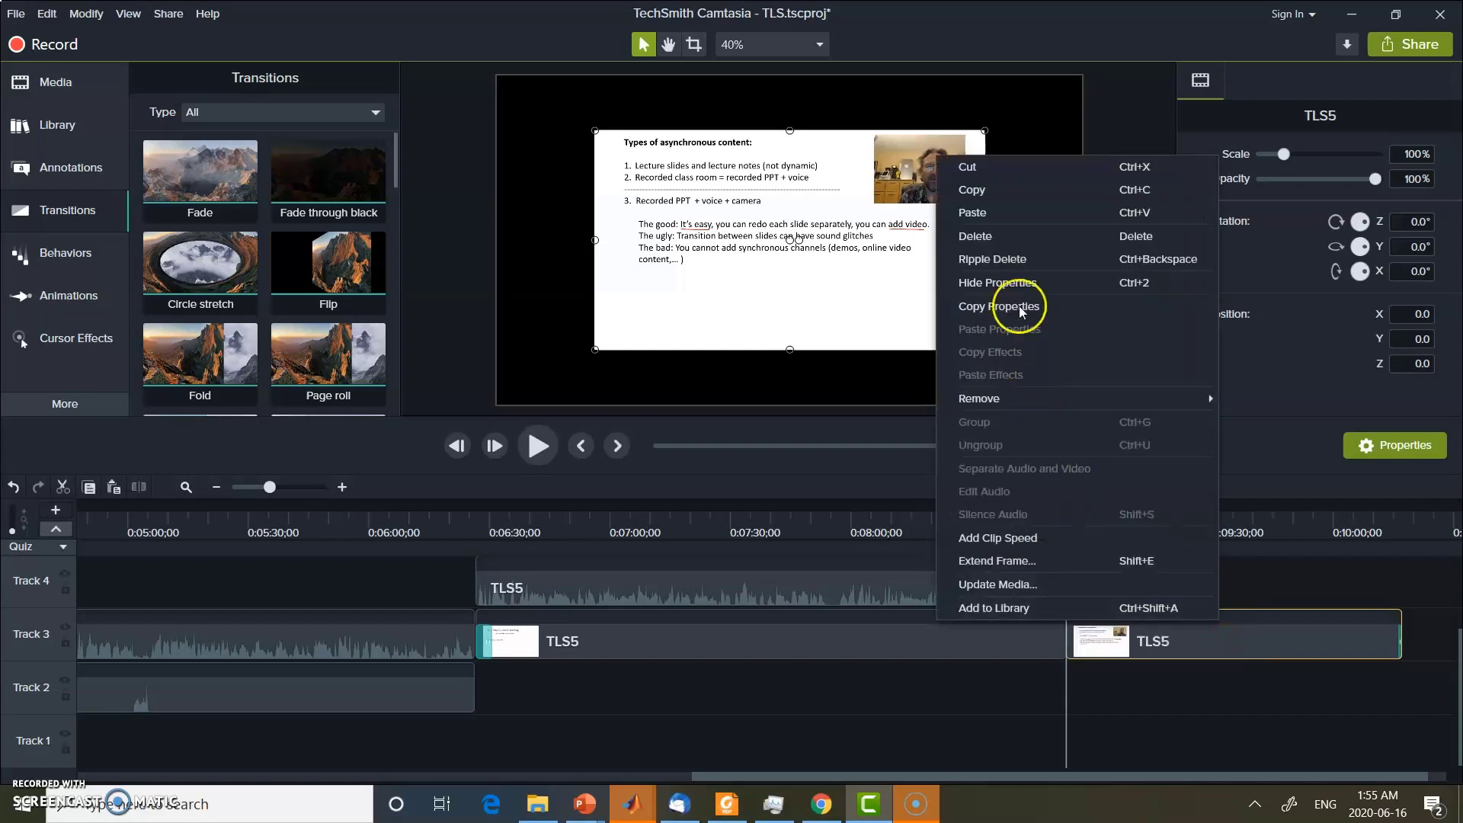
left_click(1001, 238)
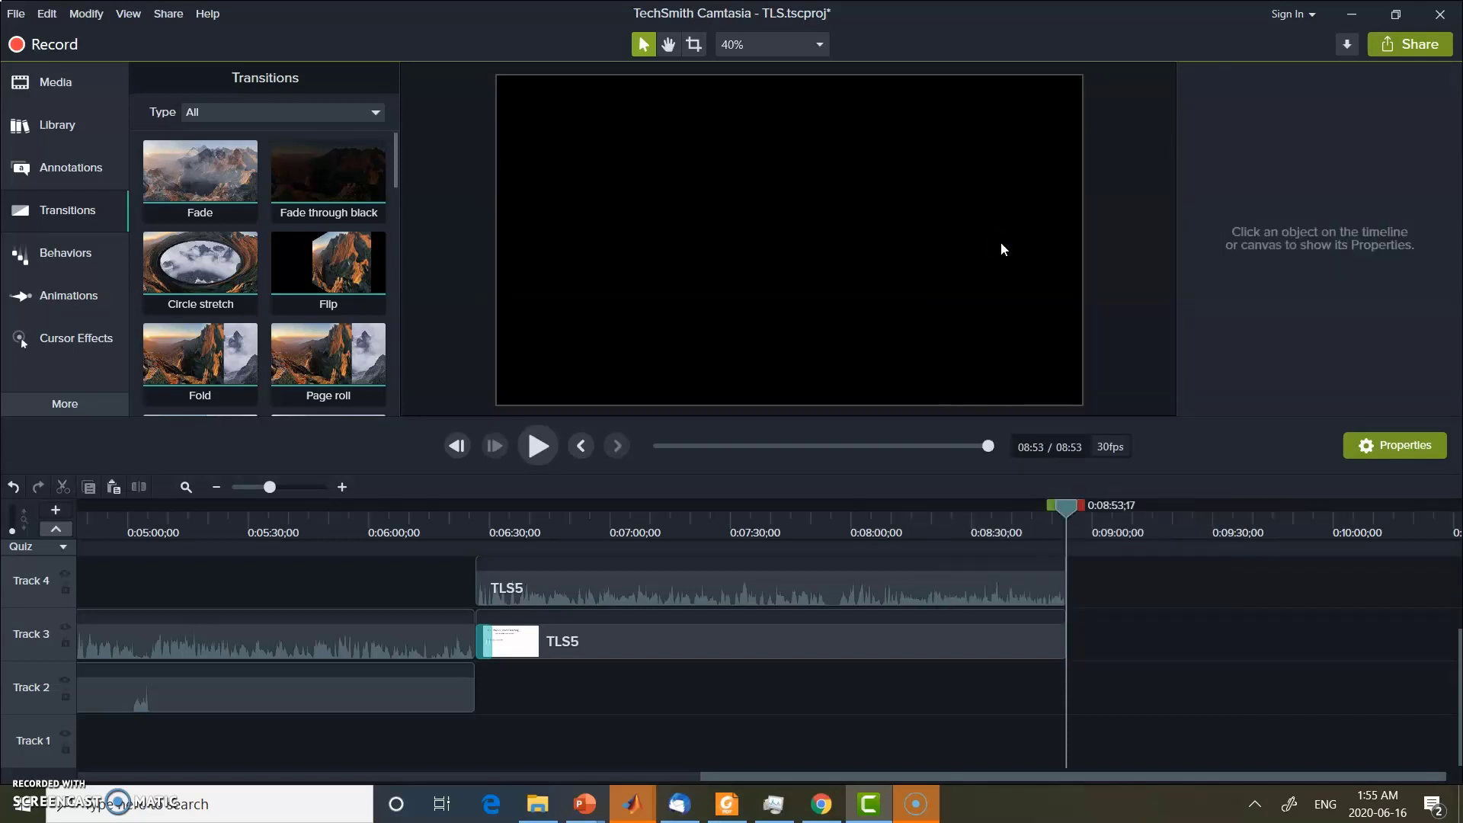
left_click_drag(1068, 506, 1032, 509)
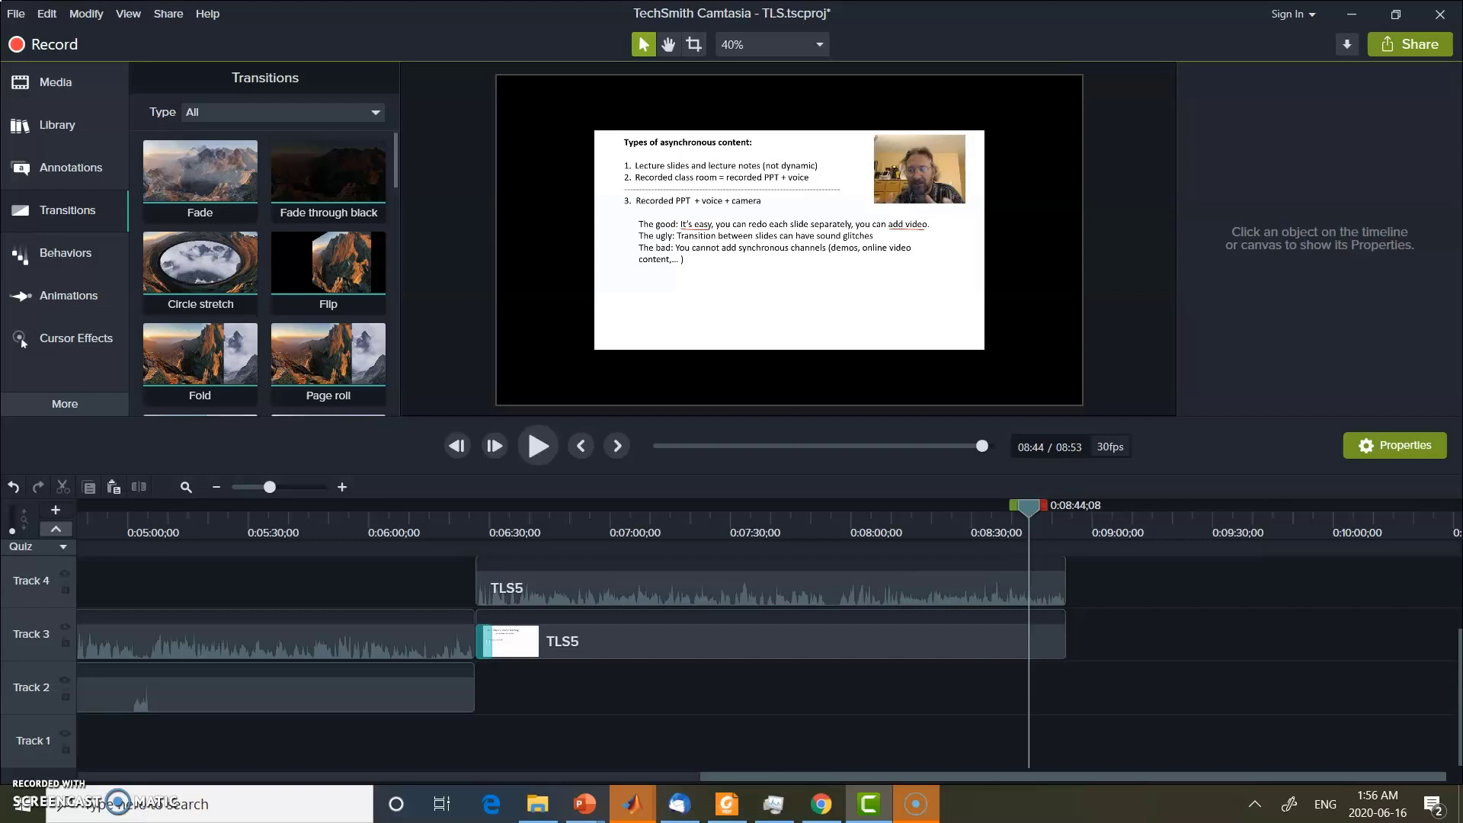
Start a local file export with the MP4 only (up to 720p) preset, proceed to the production name and folder settings, and cancel it
left_click(1406, 47)
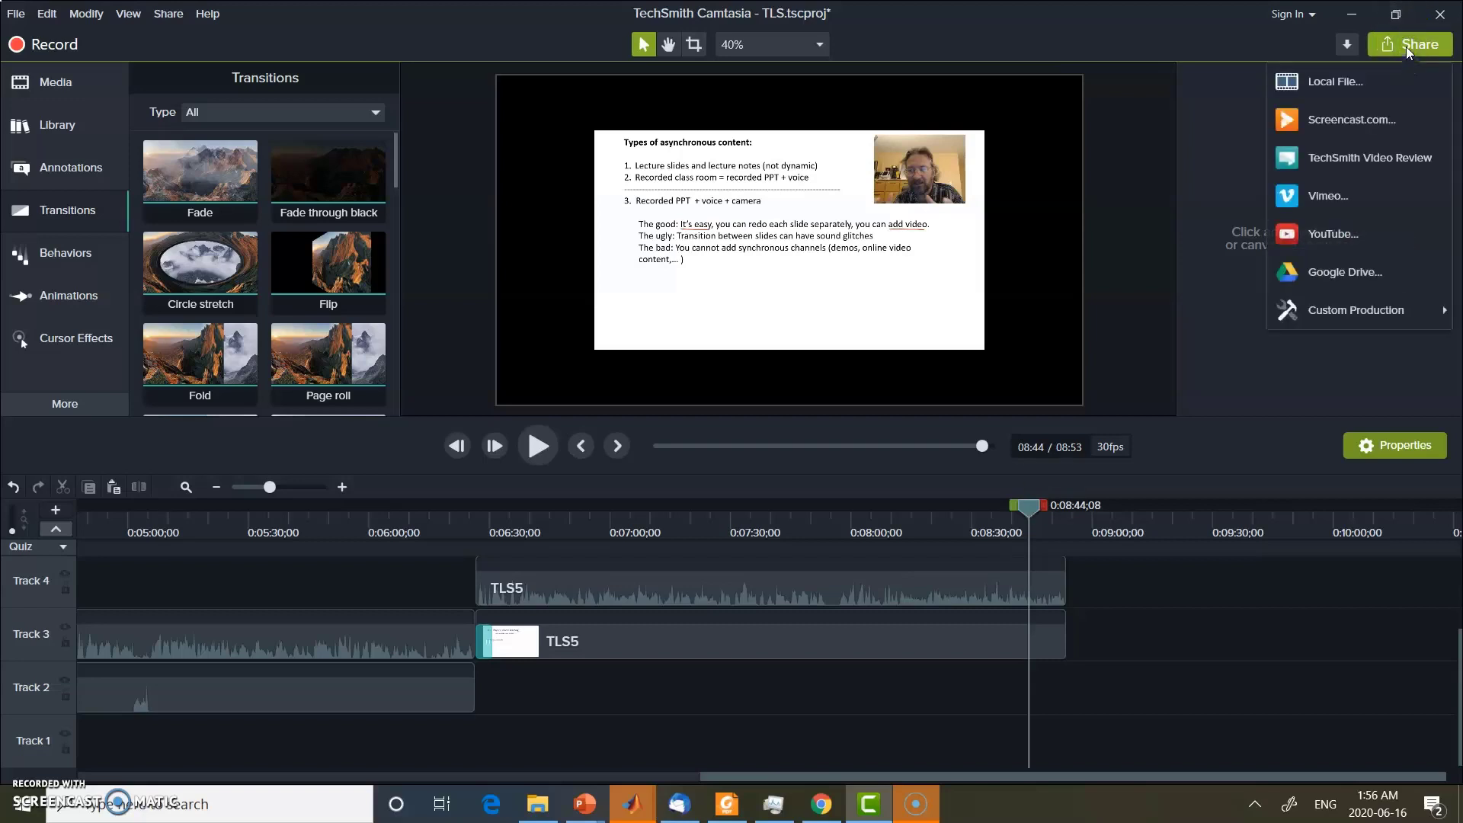
left_click(1371, 76)
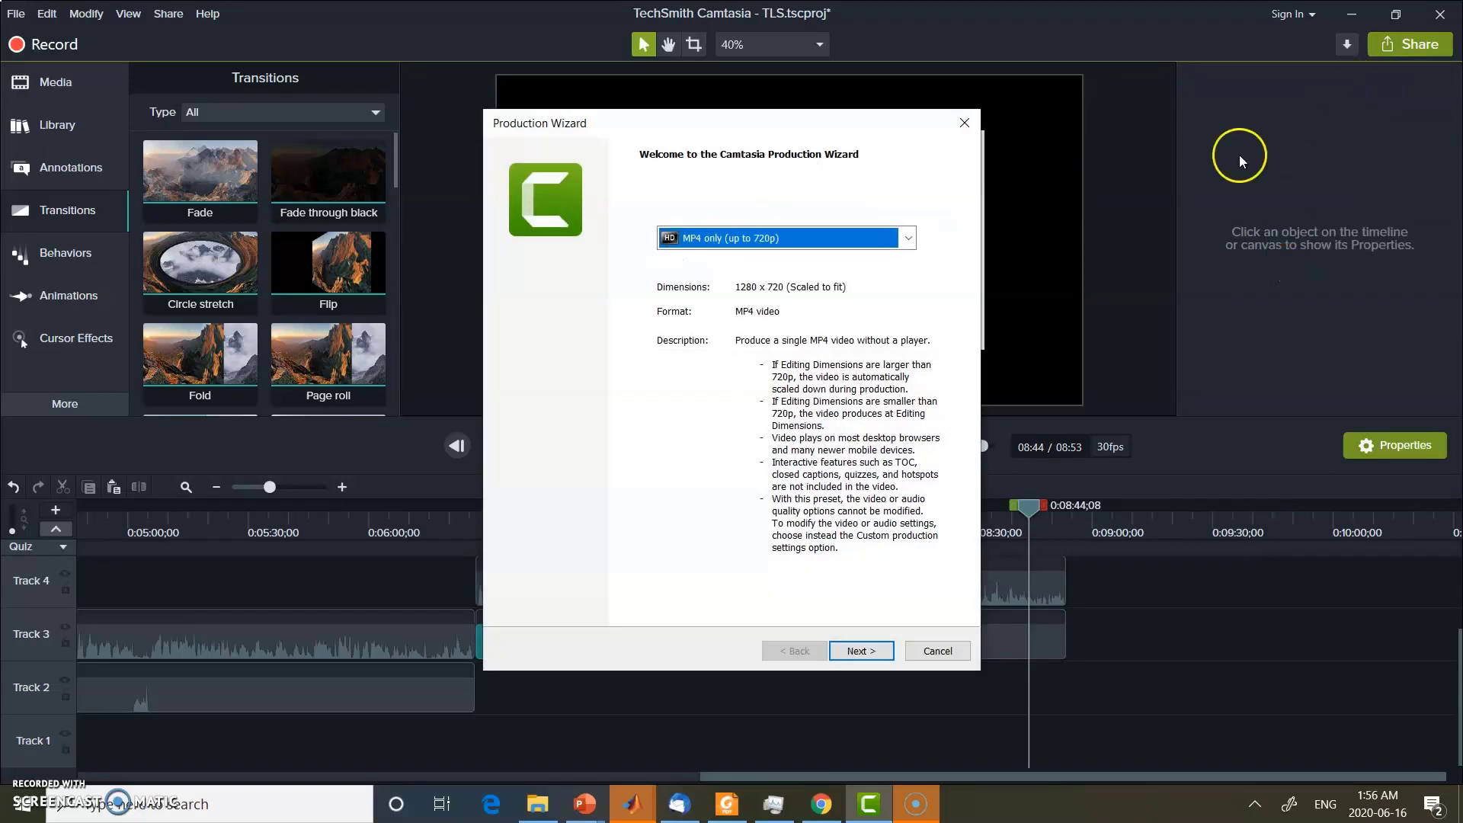
left_click(911, 238)
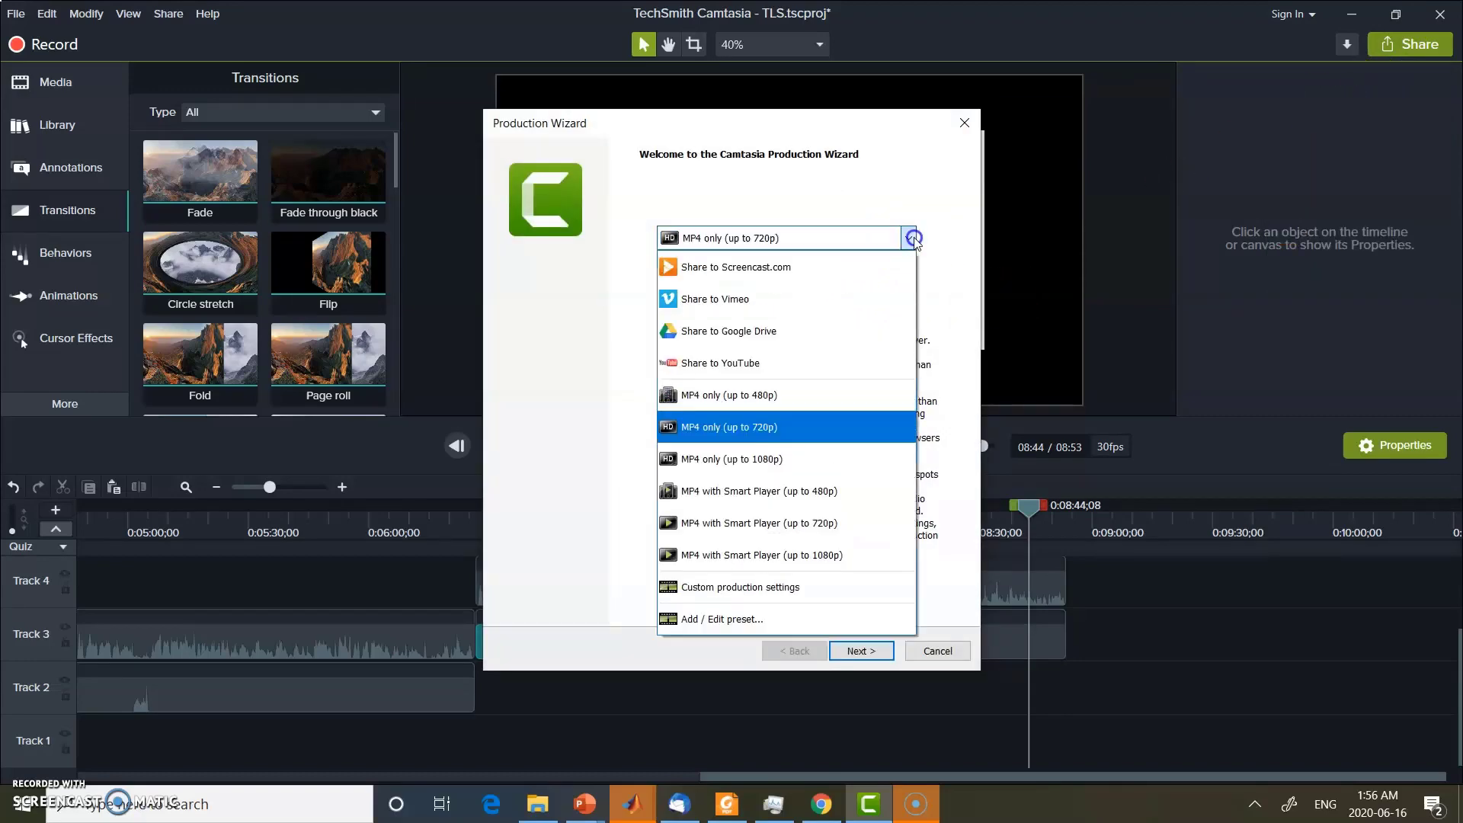
left_click(761, 425)
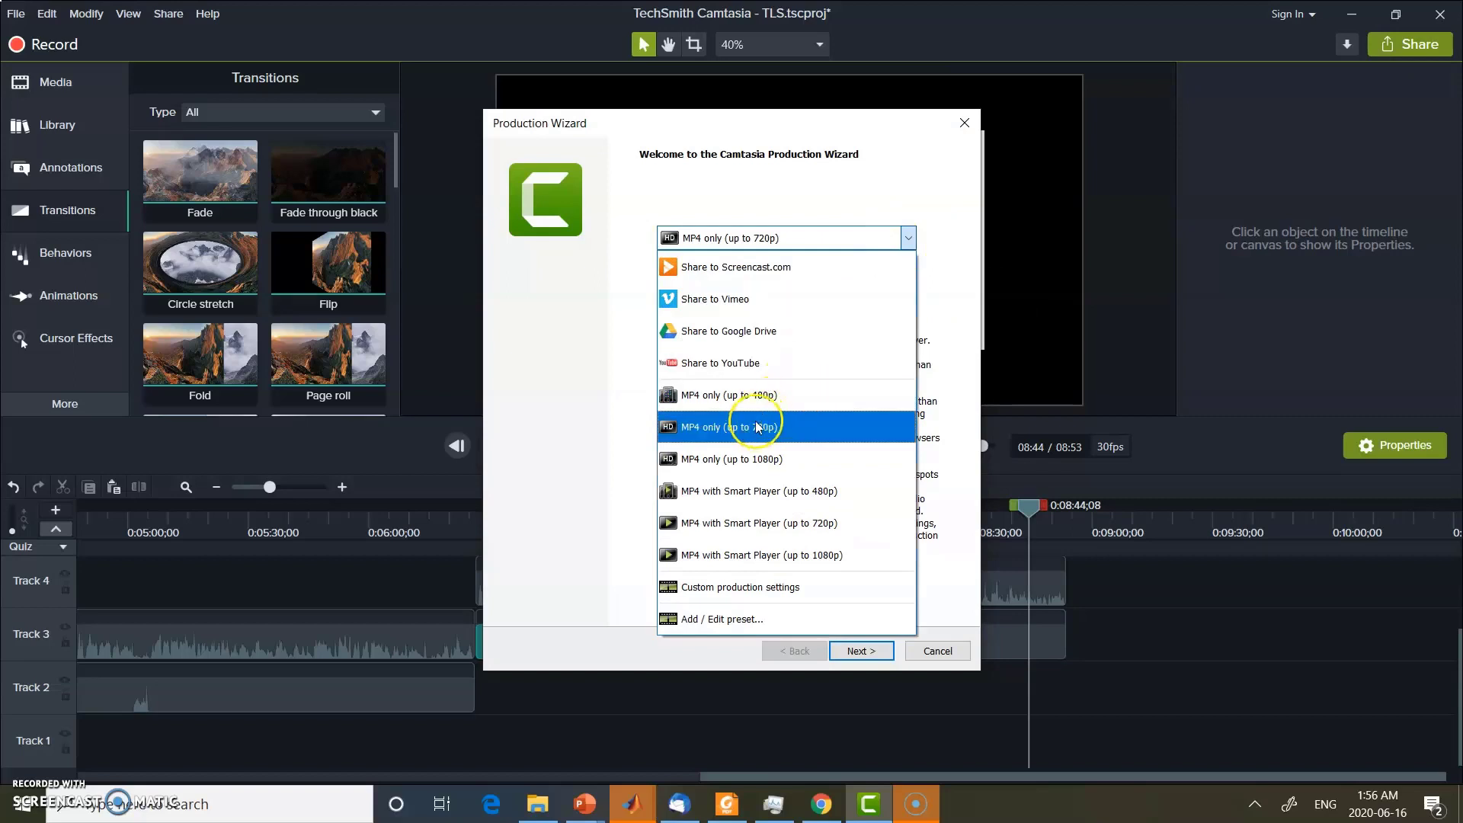
left_click(844, 647)
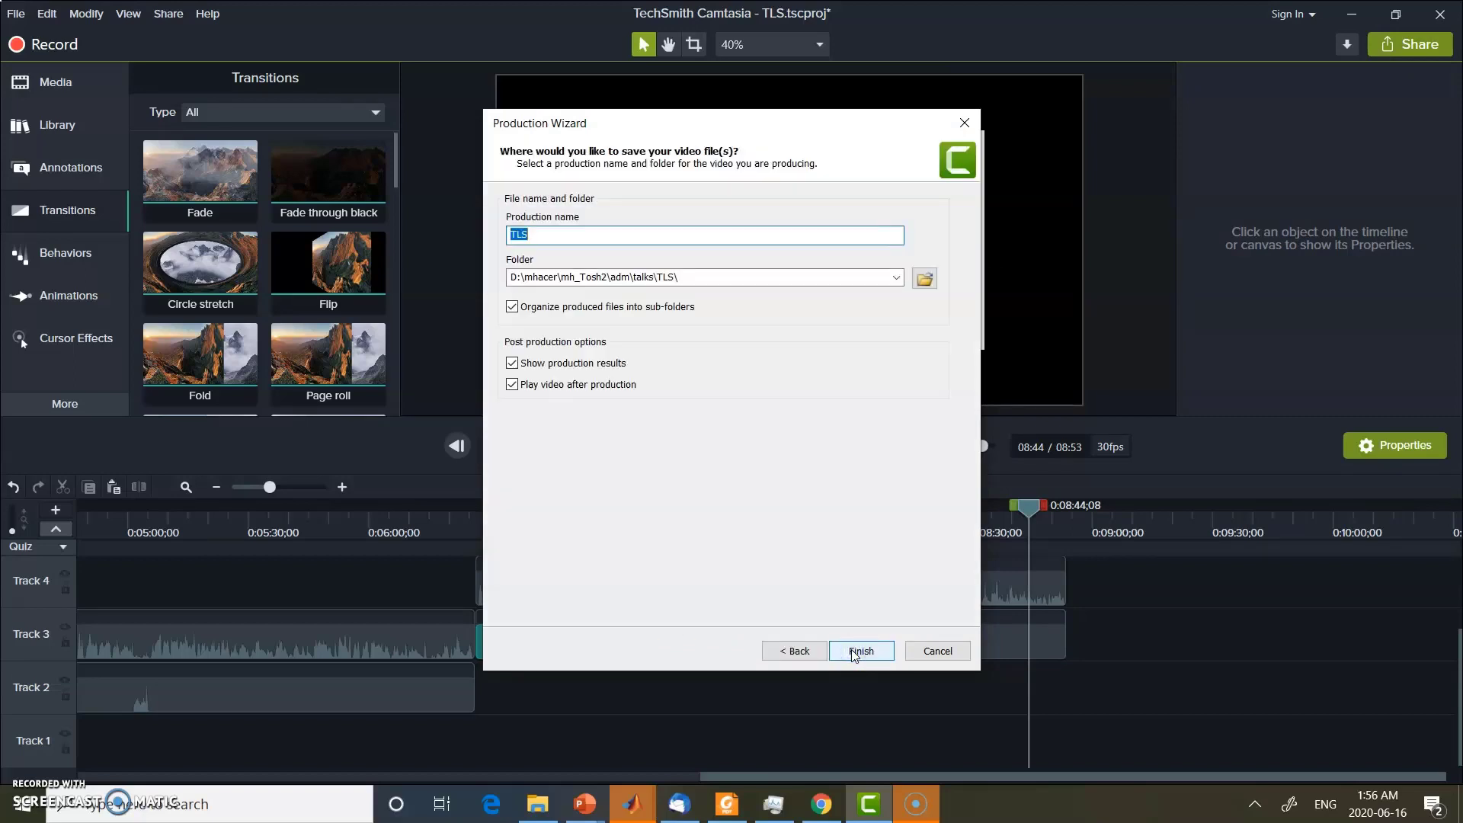
left_click(938, 652)
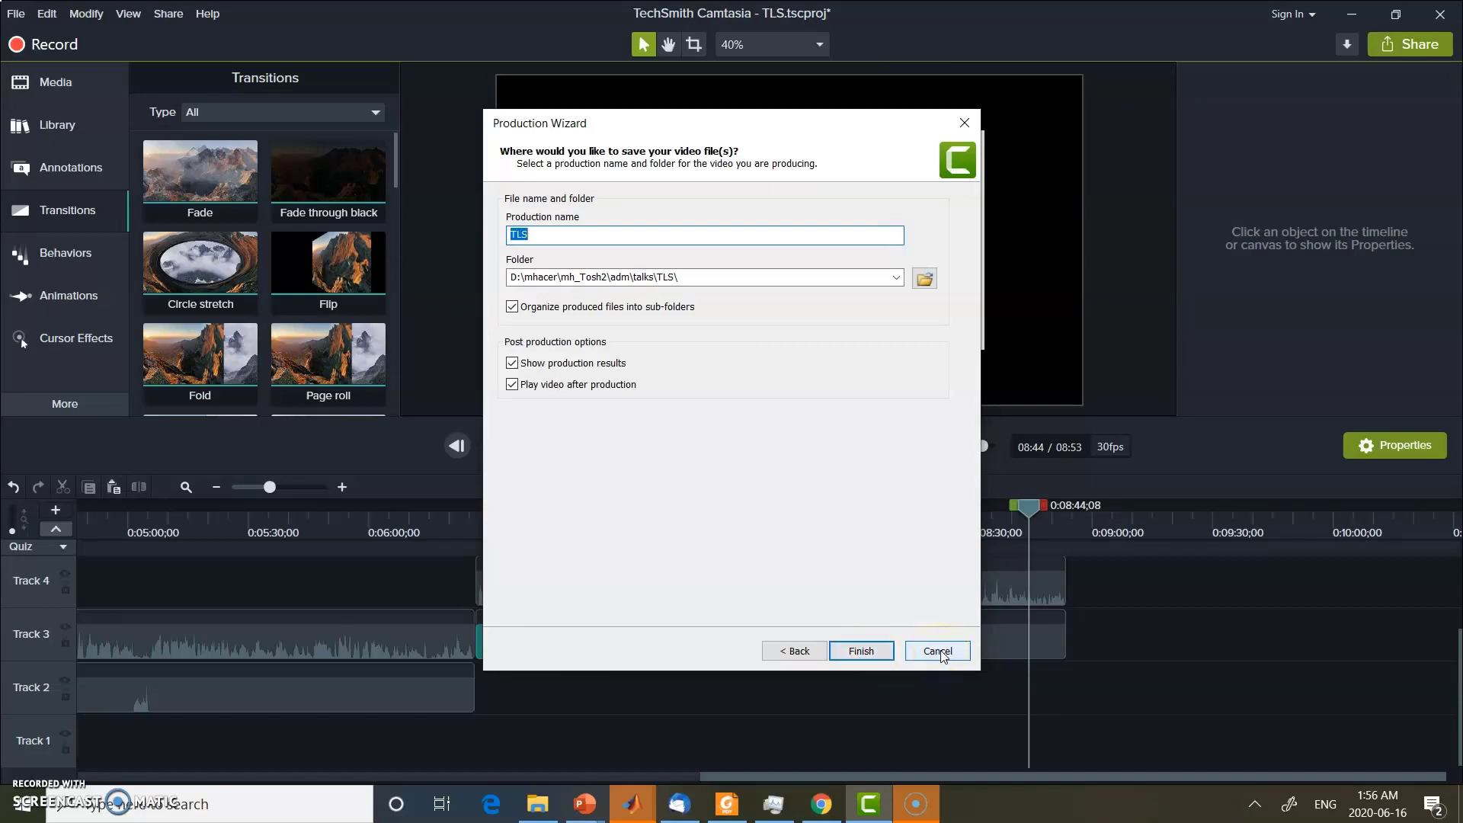
left_click(940, 652)
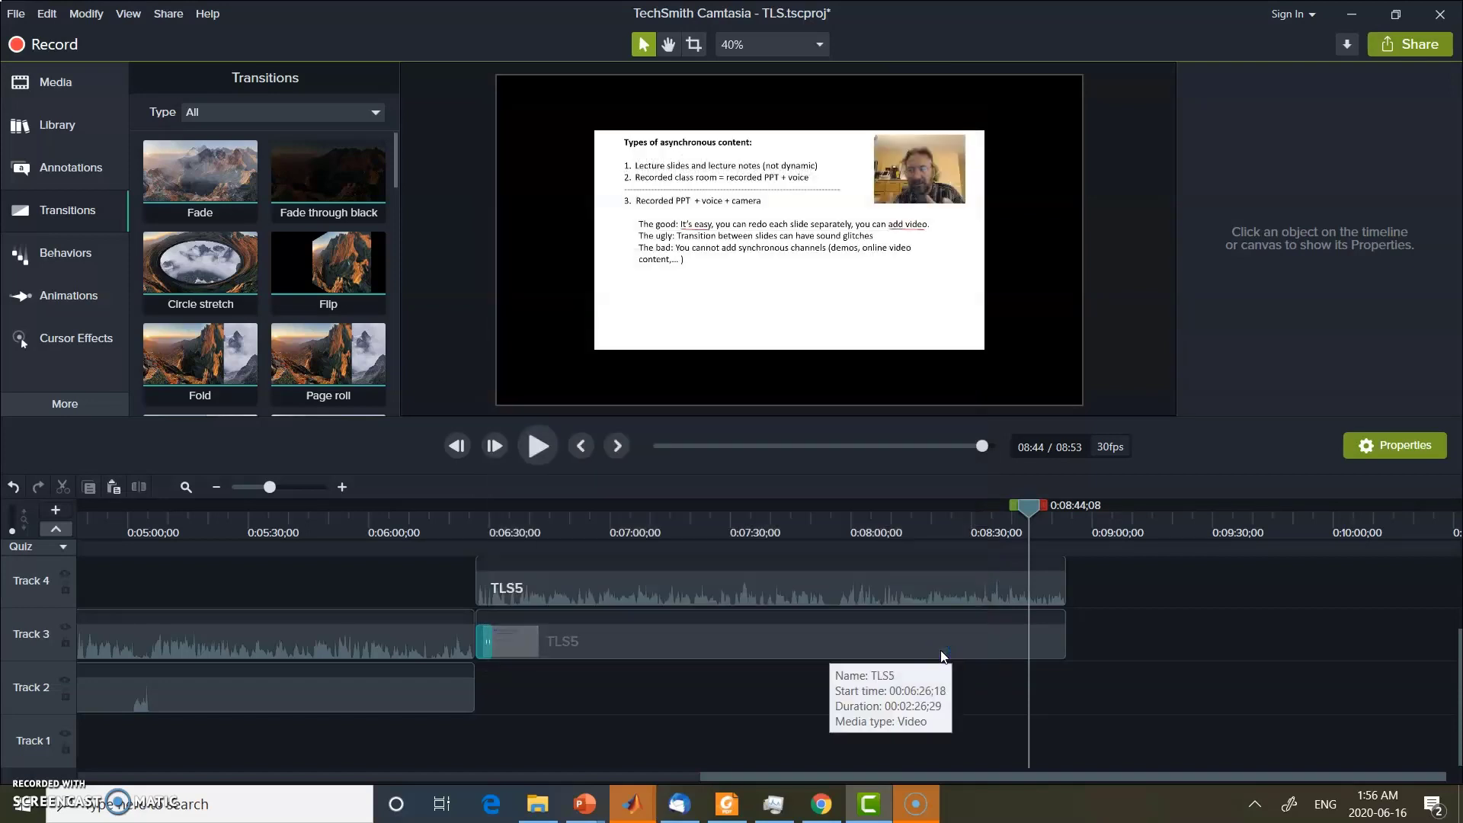